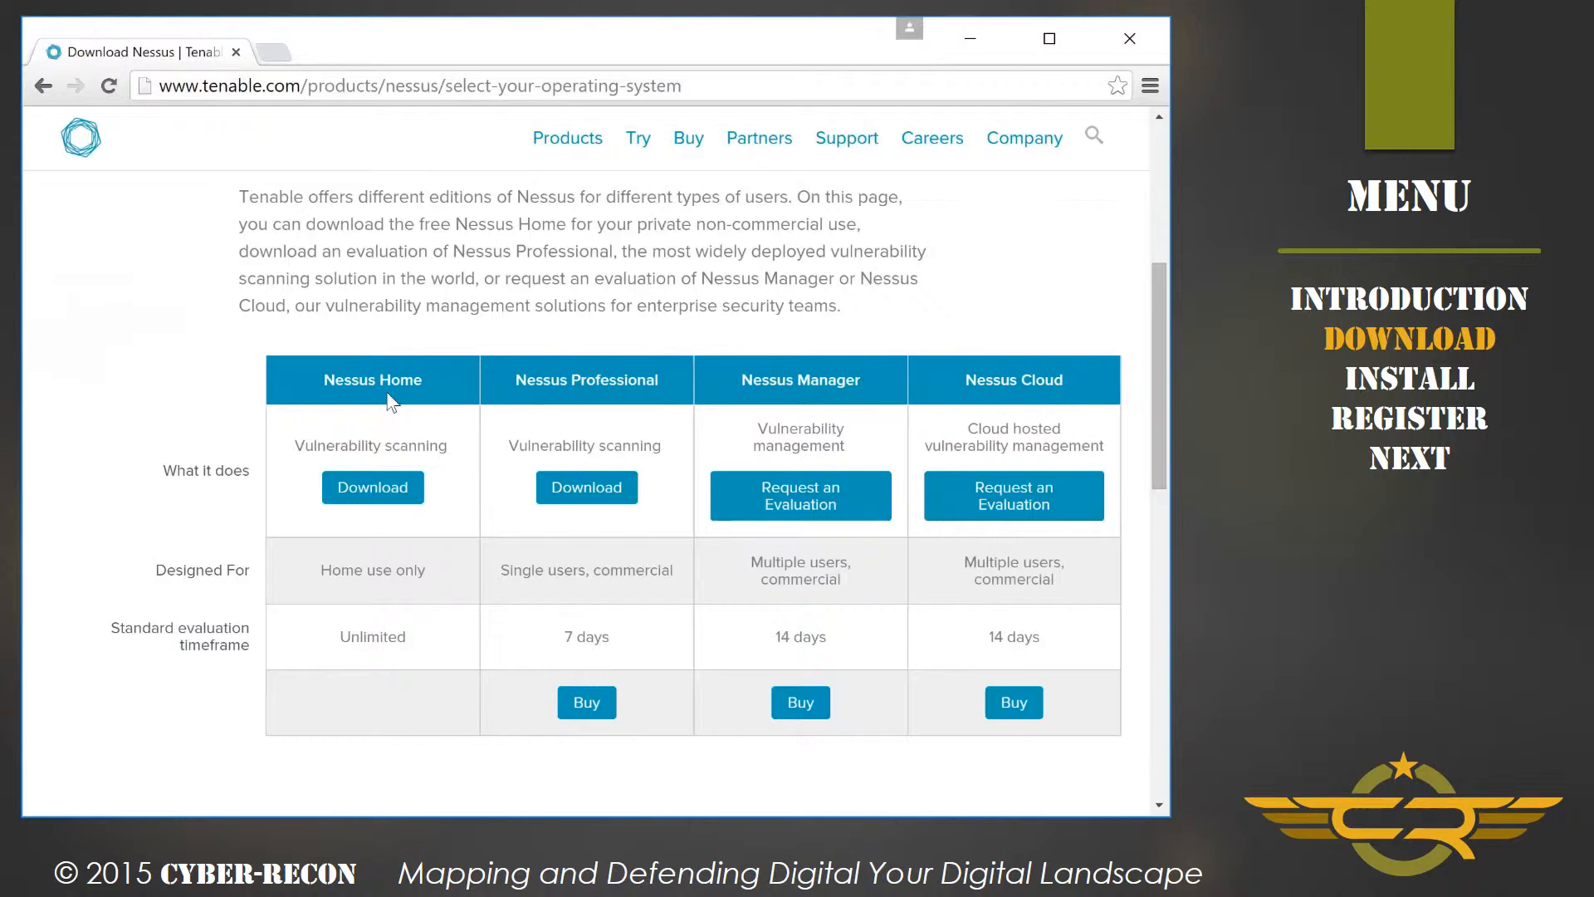
Step: Open the Nessus Home download page and expand Microsoft Windows to list its x64 and Win32 installers
{"action": "left_click", "coordinate": [373, 488]}
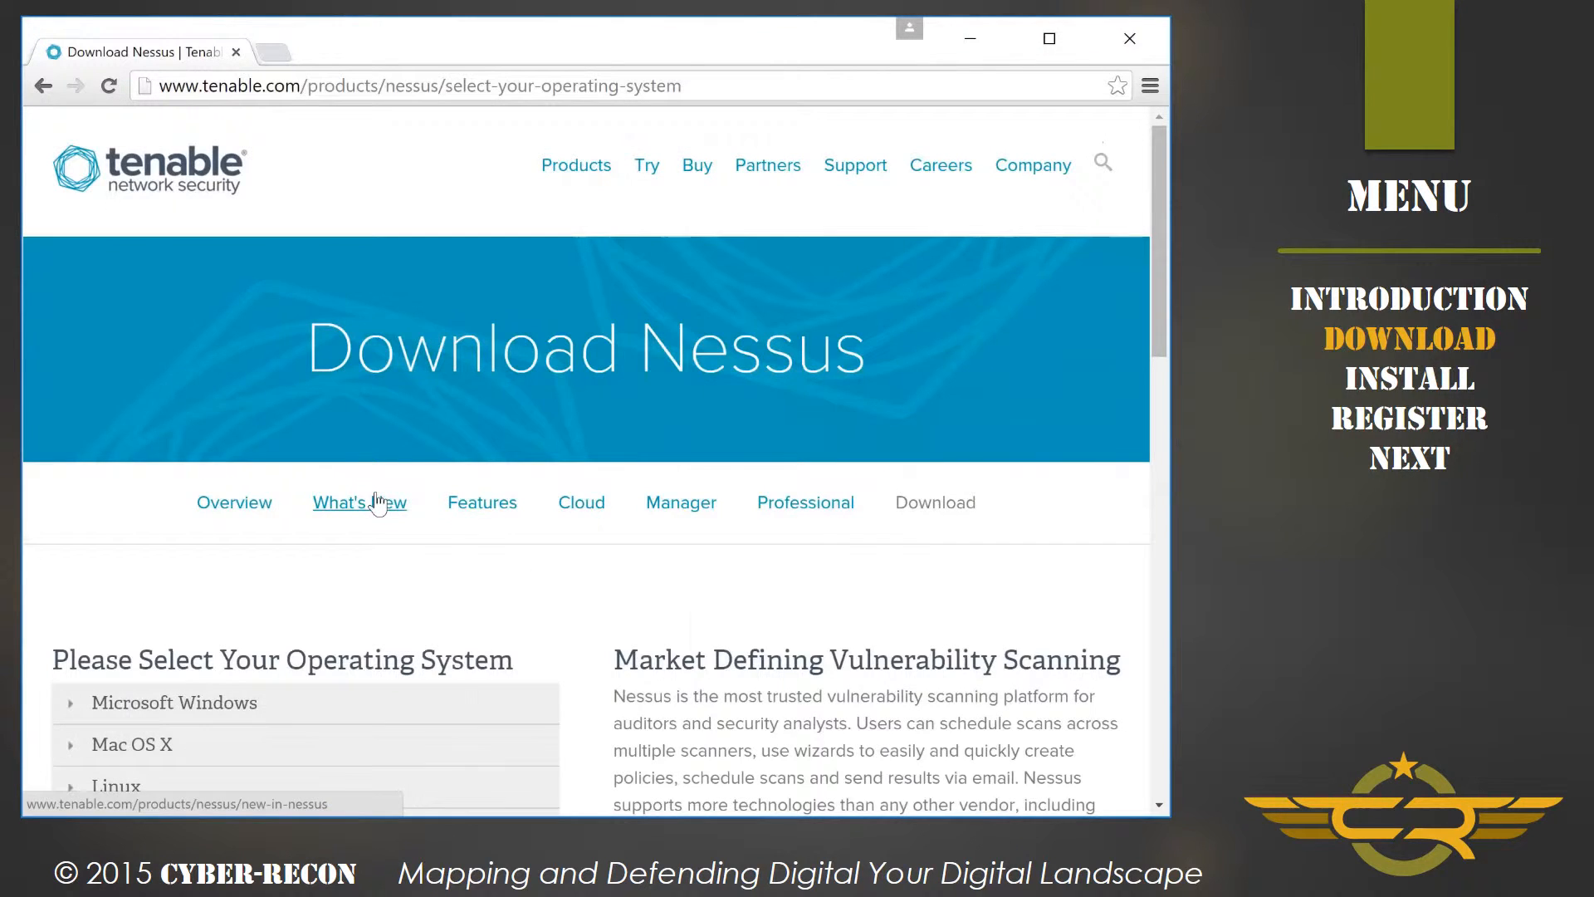
{"action": "scroll", "coordinate": [378, 501], "scroll_direction": "down", "scroll_amount": 4}
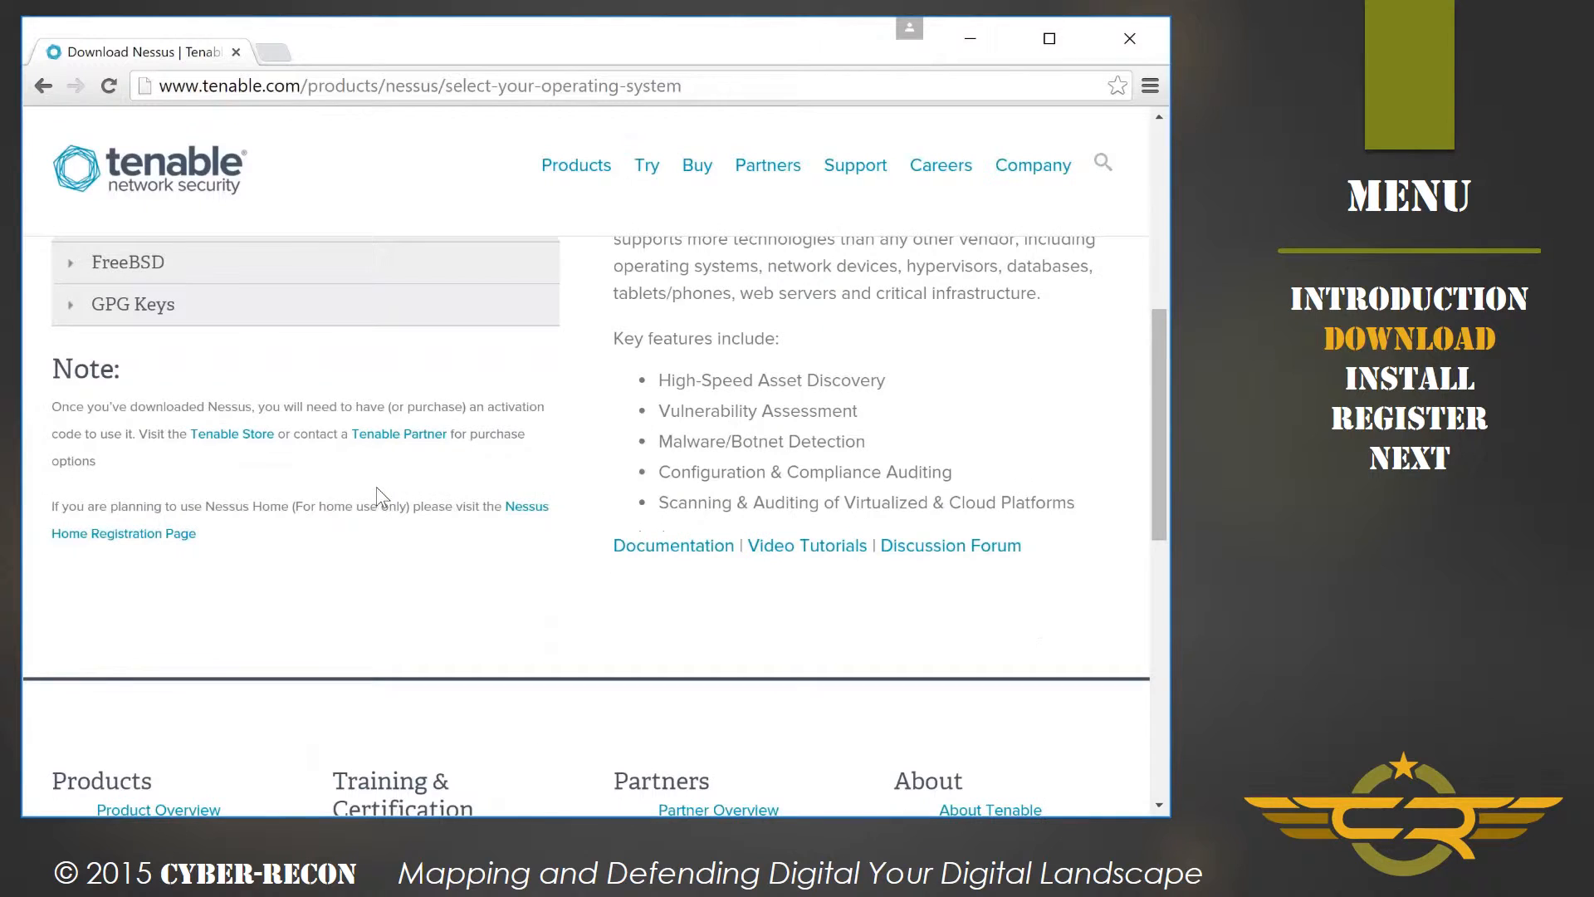
{"action": "scroll", "coordinate": [377, 496], "scroll_direction": "up", "scroll_amount": 5}
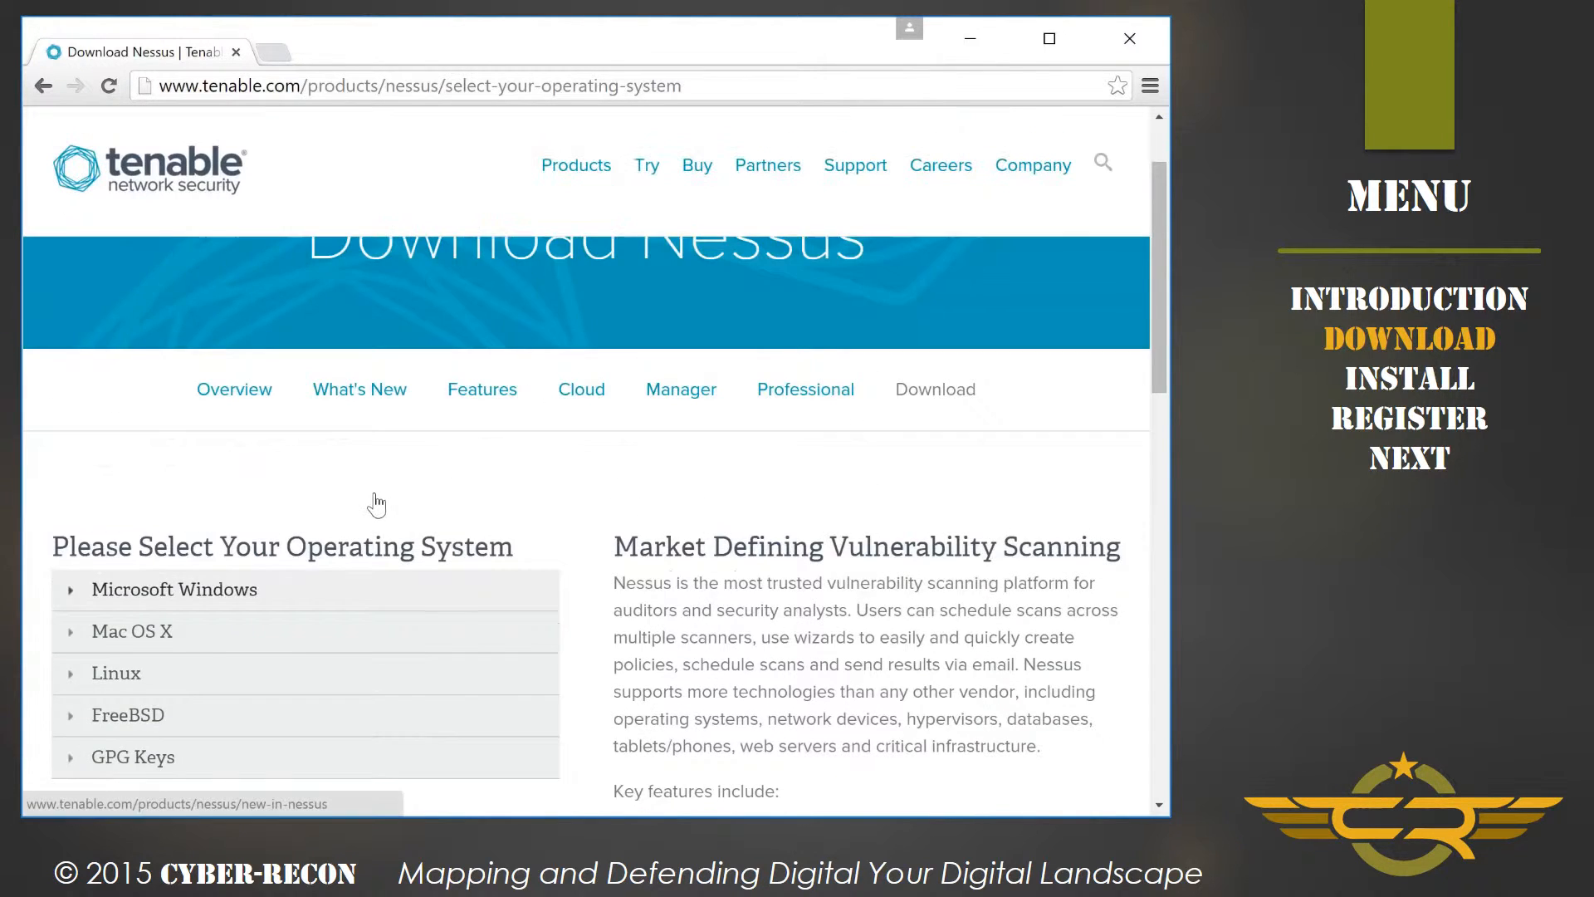
{"action": "scroll", "coordinate": [376, 504], "scroll_direction": "up", "scroll_amount": 1}
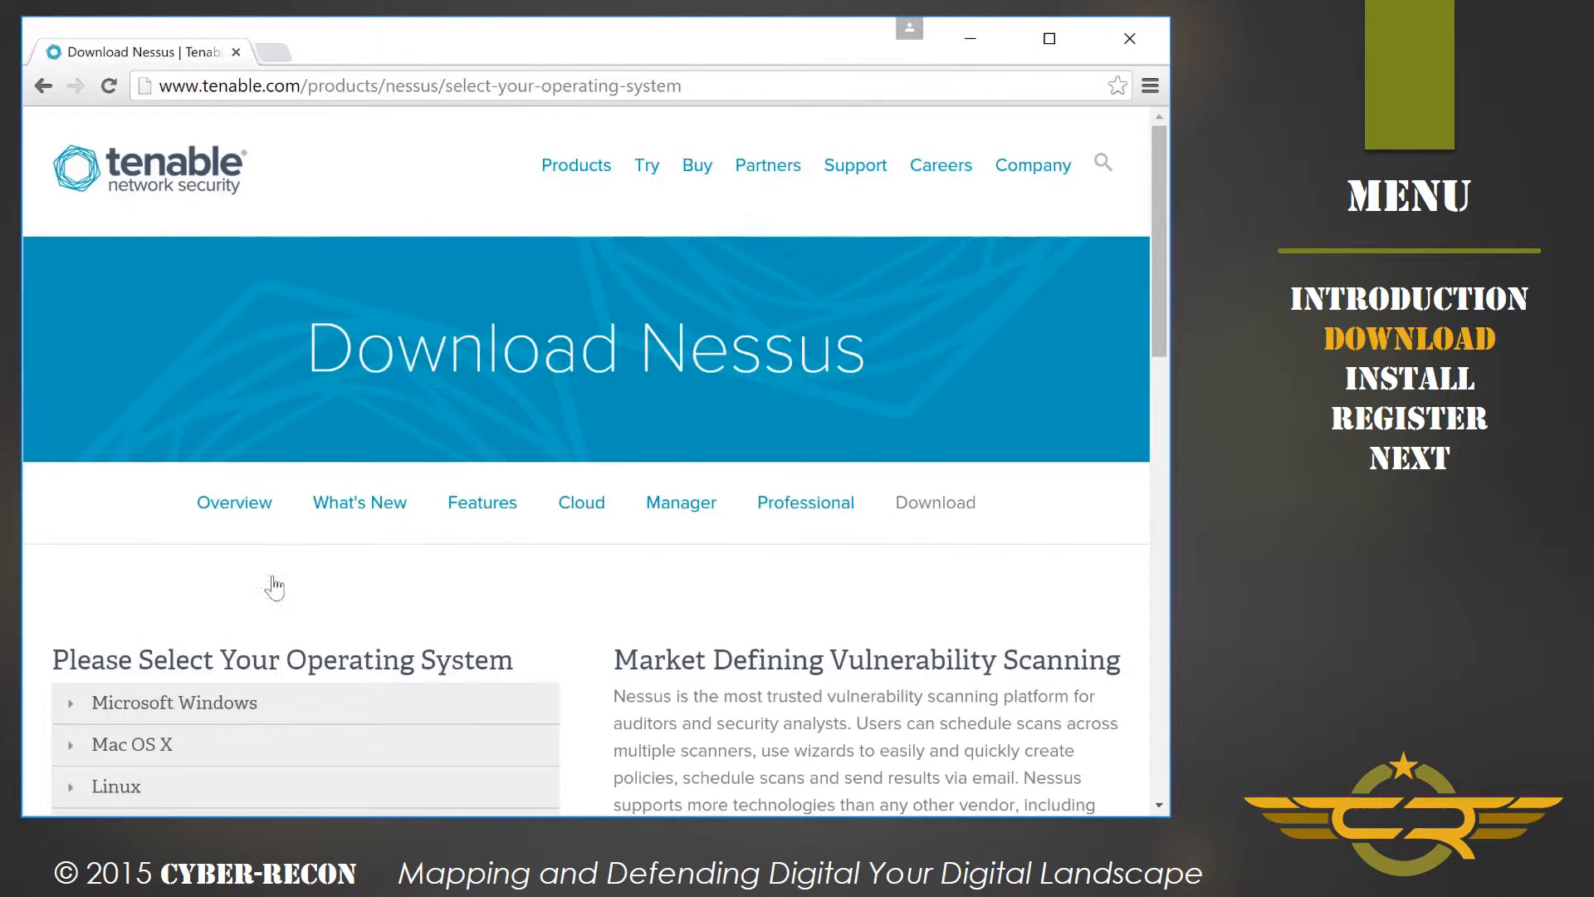
{"action": "scroll", "coordinate": [274, 587], "scroll_direction": "down", "scroll_amount": 1}
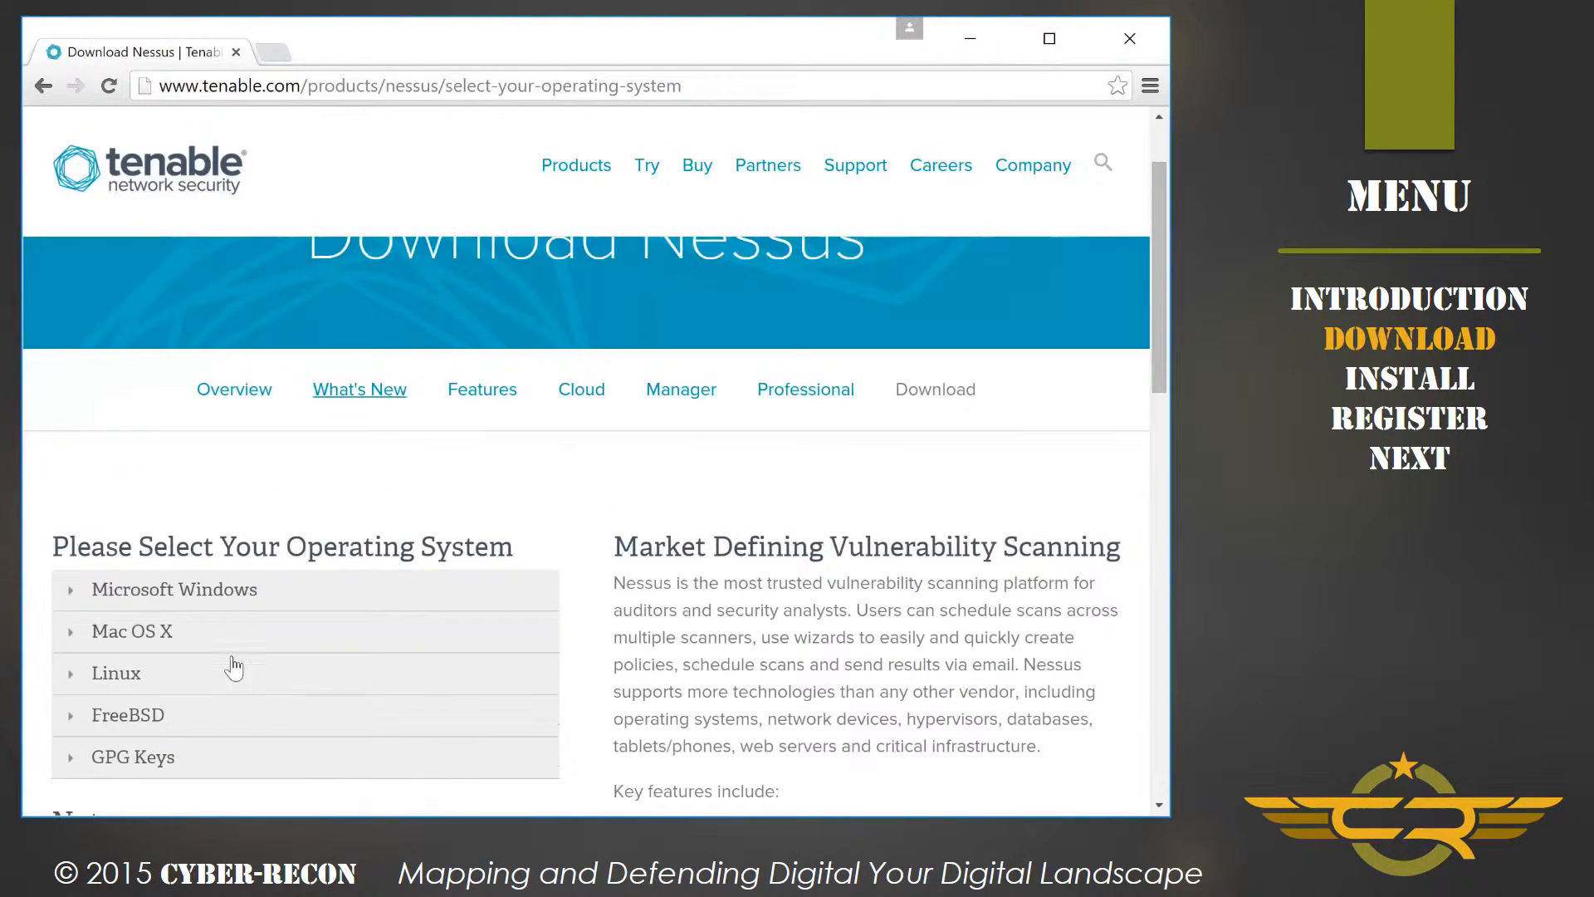
{"action": "left_click", "coordinate": [150, 598]}
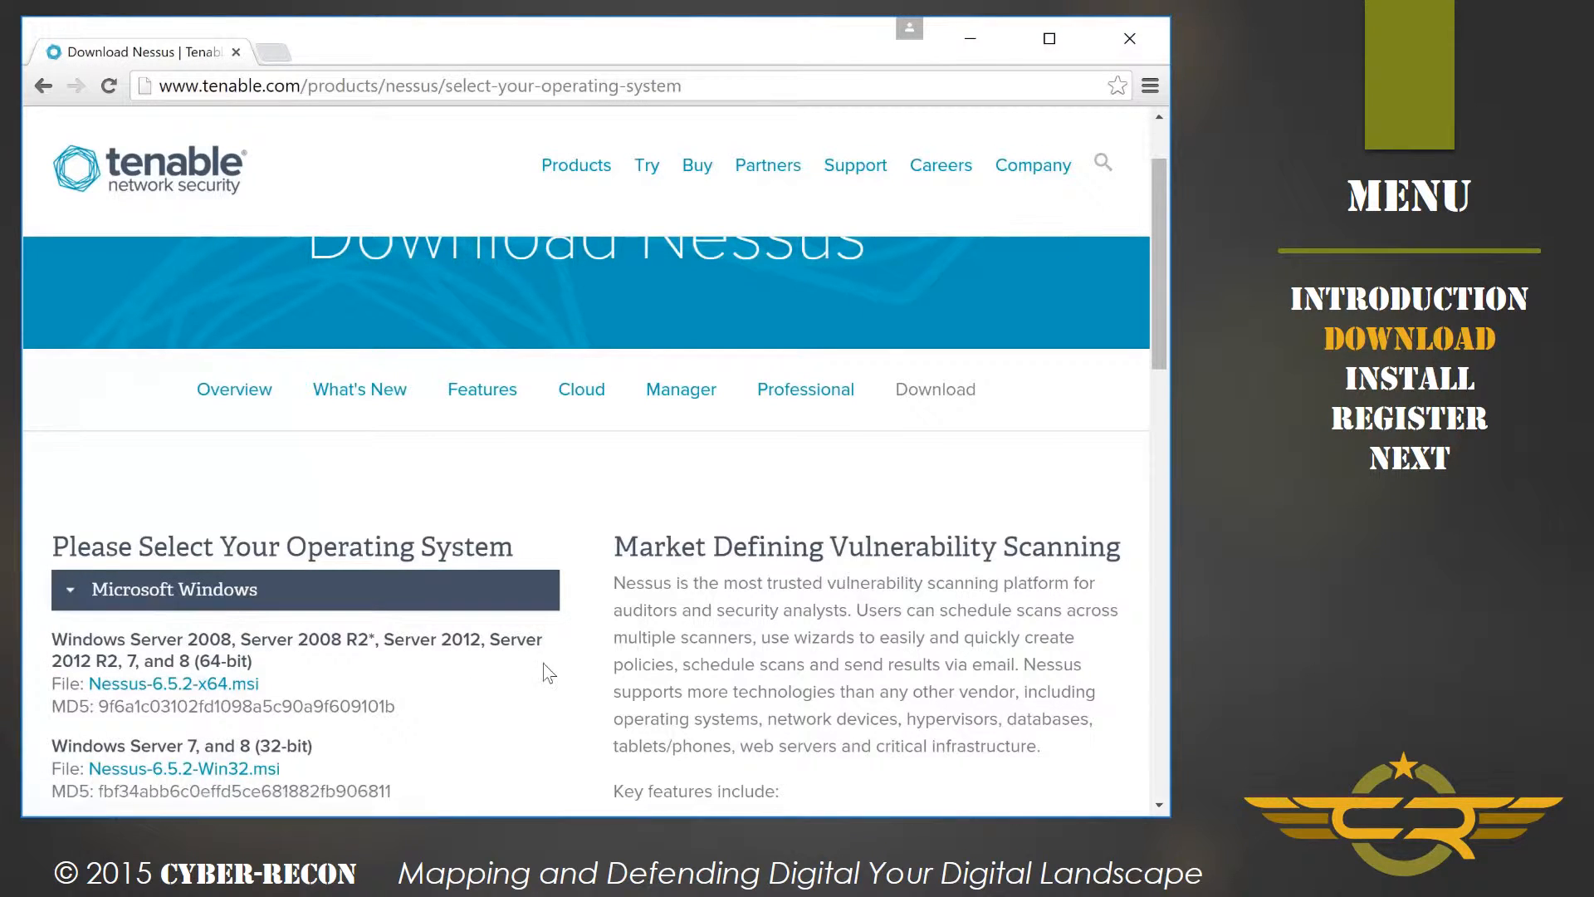
{"action": "left_click_drag", "start_coordinate": [1154, 355], "coordinate": [1154, 386]}
{"action": "scroll", "coordinate": [1144, 433], "scroll_direction": "down", "scroll_amount": 3}
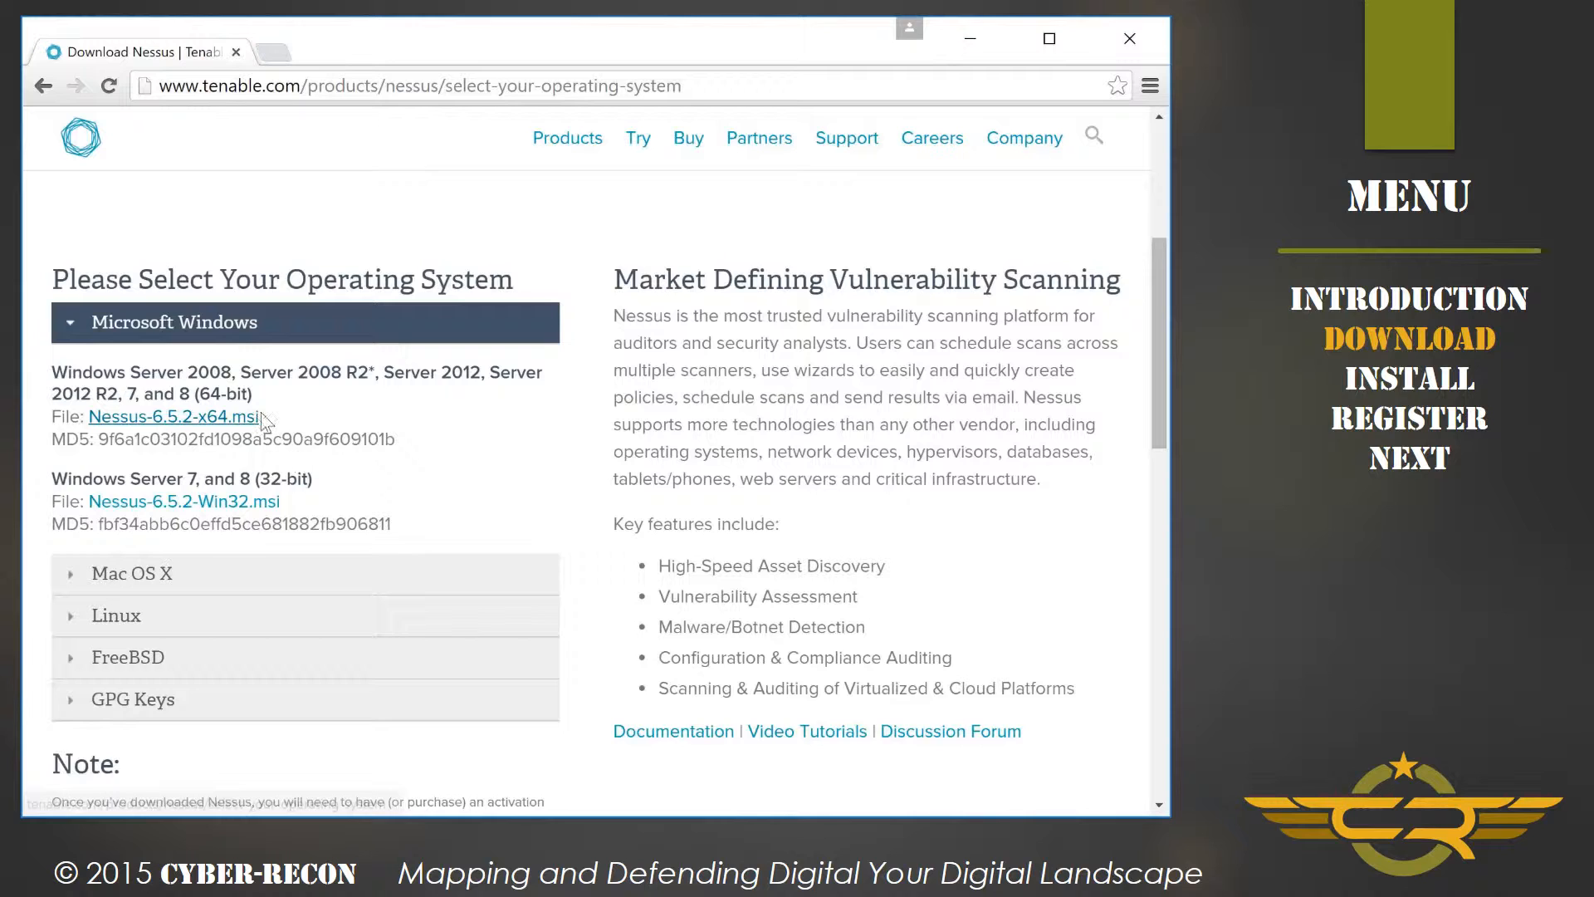
Step: Download Nessus-6.5.2-x64.msi, agreeing to the subscription agreement, and launch its installer
{"action": "left_click", "coordinate": [171, 419]}
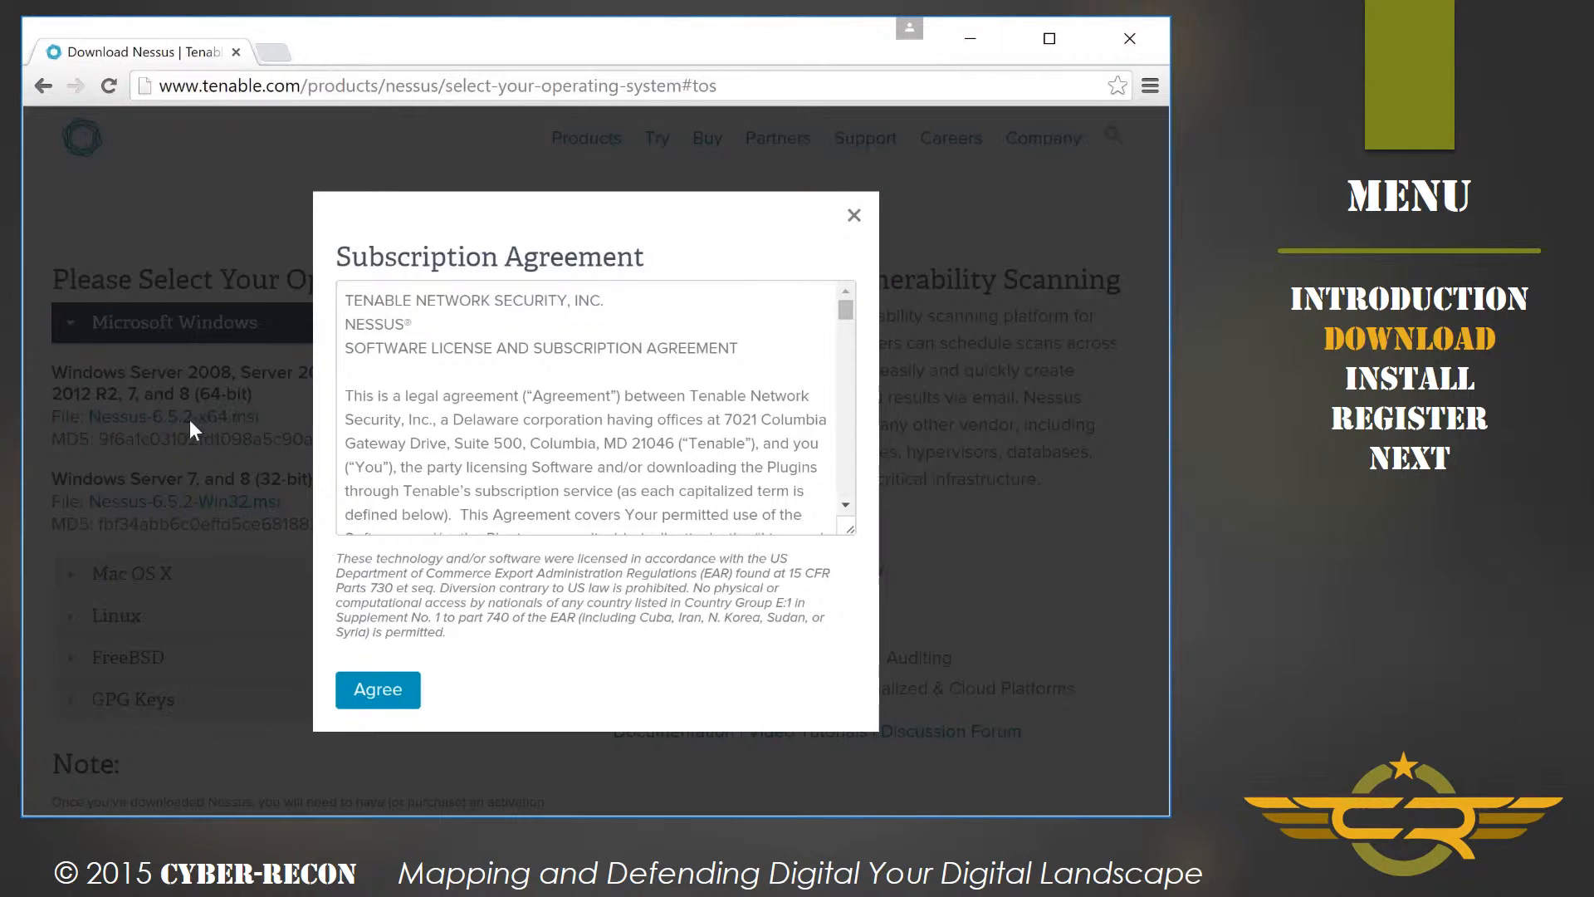
{"action": "left_click", "coordinate": [393, 712]}
{"action": "left_click", "coordinate": [396, 691]}
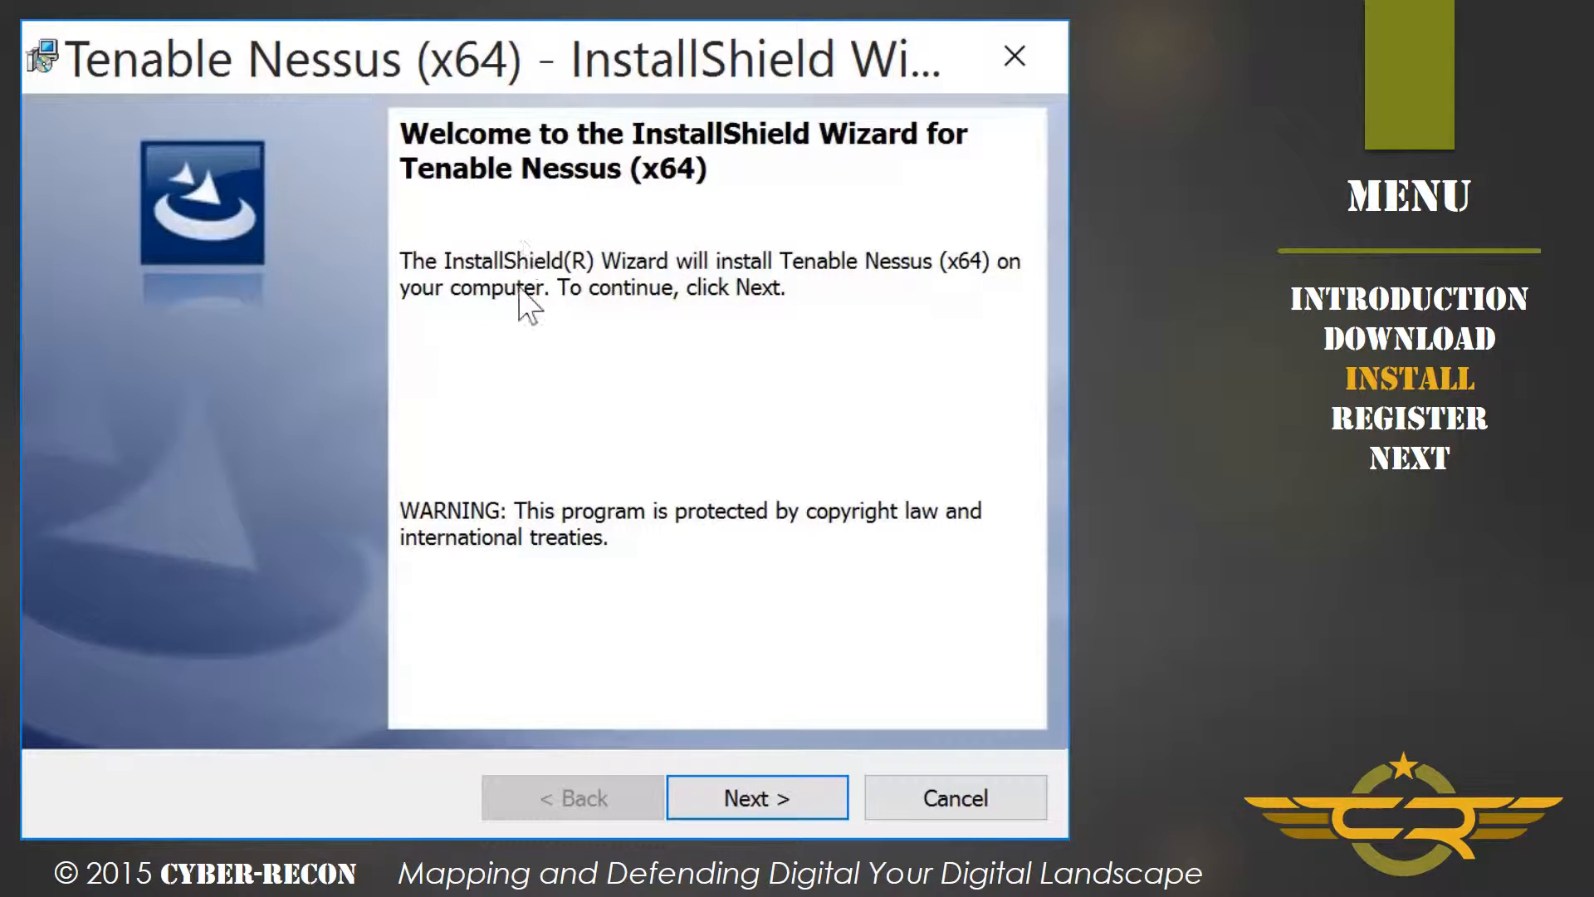
Step: Read through the Nessus license agreement and accept its terms
{"action": "left_click", "coordinate": [768, 803]}
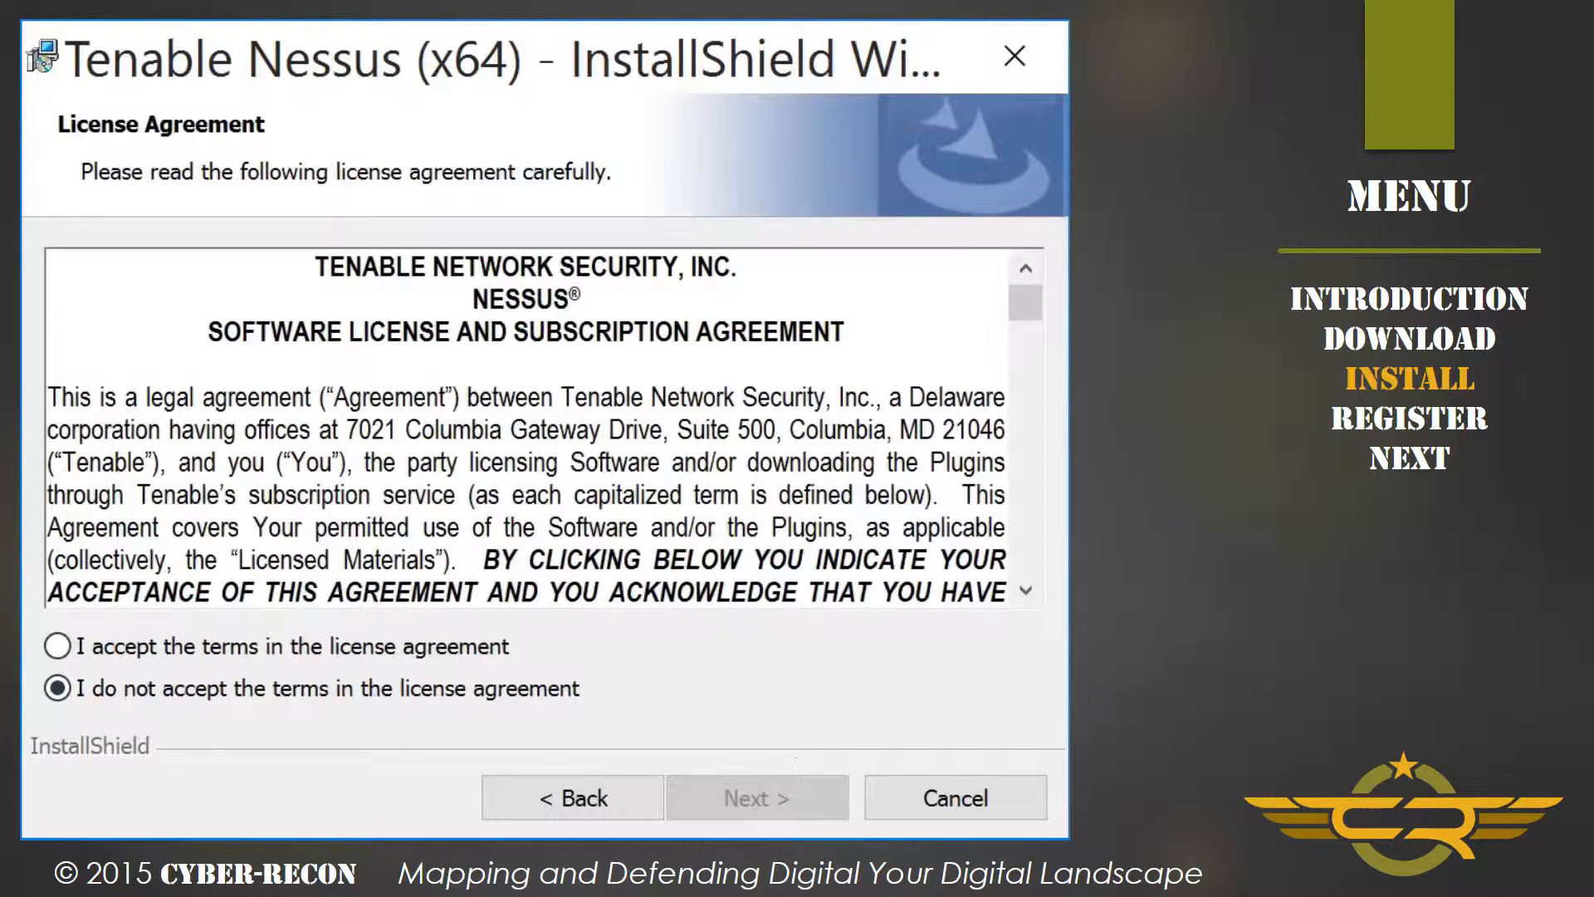
{"action": "left_click", "coordinate": [1026, 591]}
{"action": "left_click", "coordinate": [1026, 591]}
{"action": "left_click", "coordinate": [1026, 591]}
{"action": "left_click", "coordinate": [1026, 591]}
{"action": "left_click", "coordinate": [1026, 591]}
{"action": "left_click_drag", "start_coordinate": [1034, 316], "coordinate": [1033, 575]}
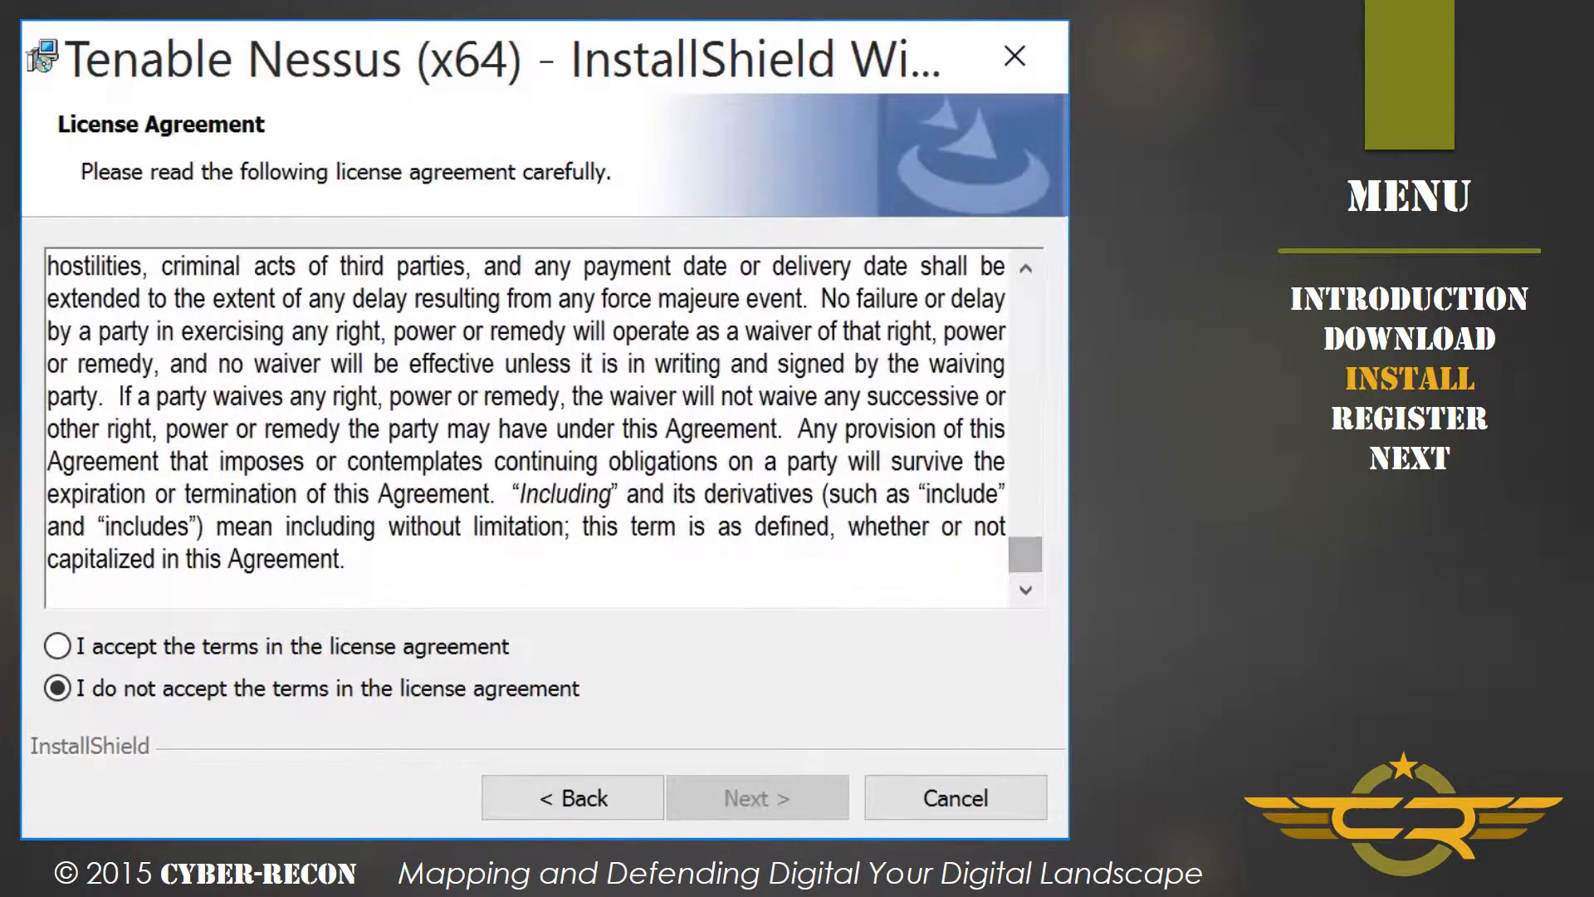
{"action": "left_click", "coordinate": [57, 646]}
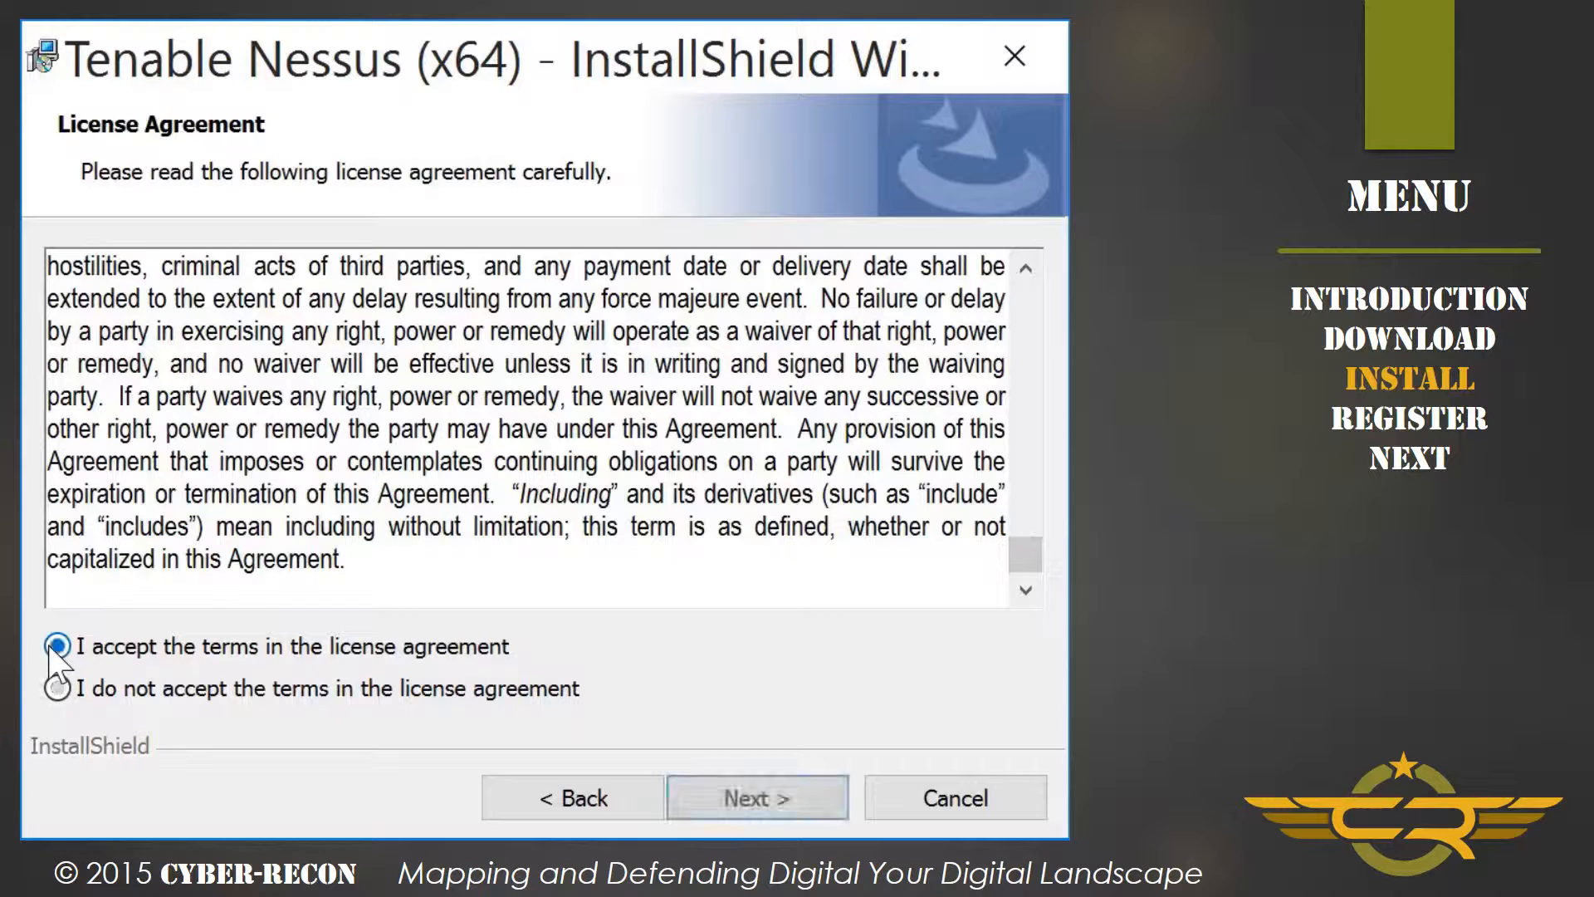
{"action": "left_click", "coordinate": [748, 795]}
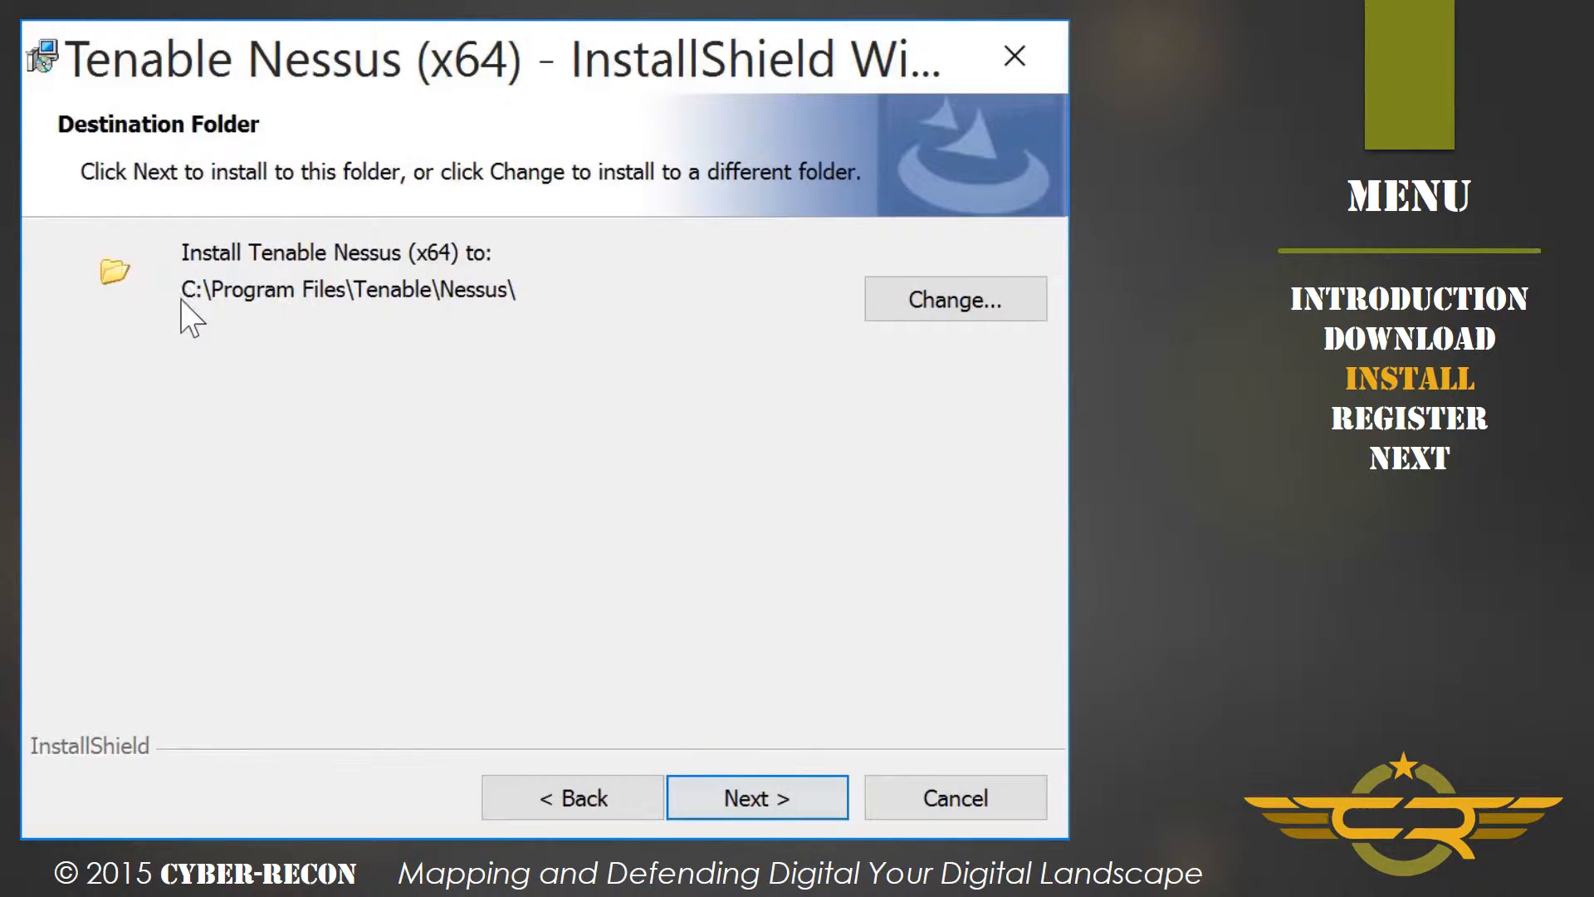
Step: Keep the default C:\Program Files\Tenable\Nessus\ destination folder and start the installation
{"action": "left_click", "coordinate": [936, 318]}
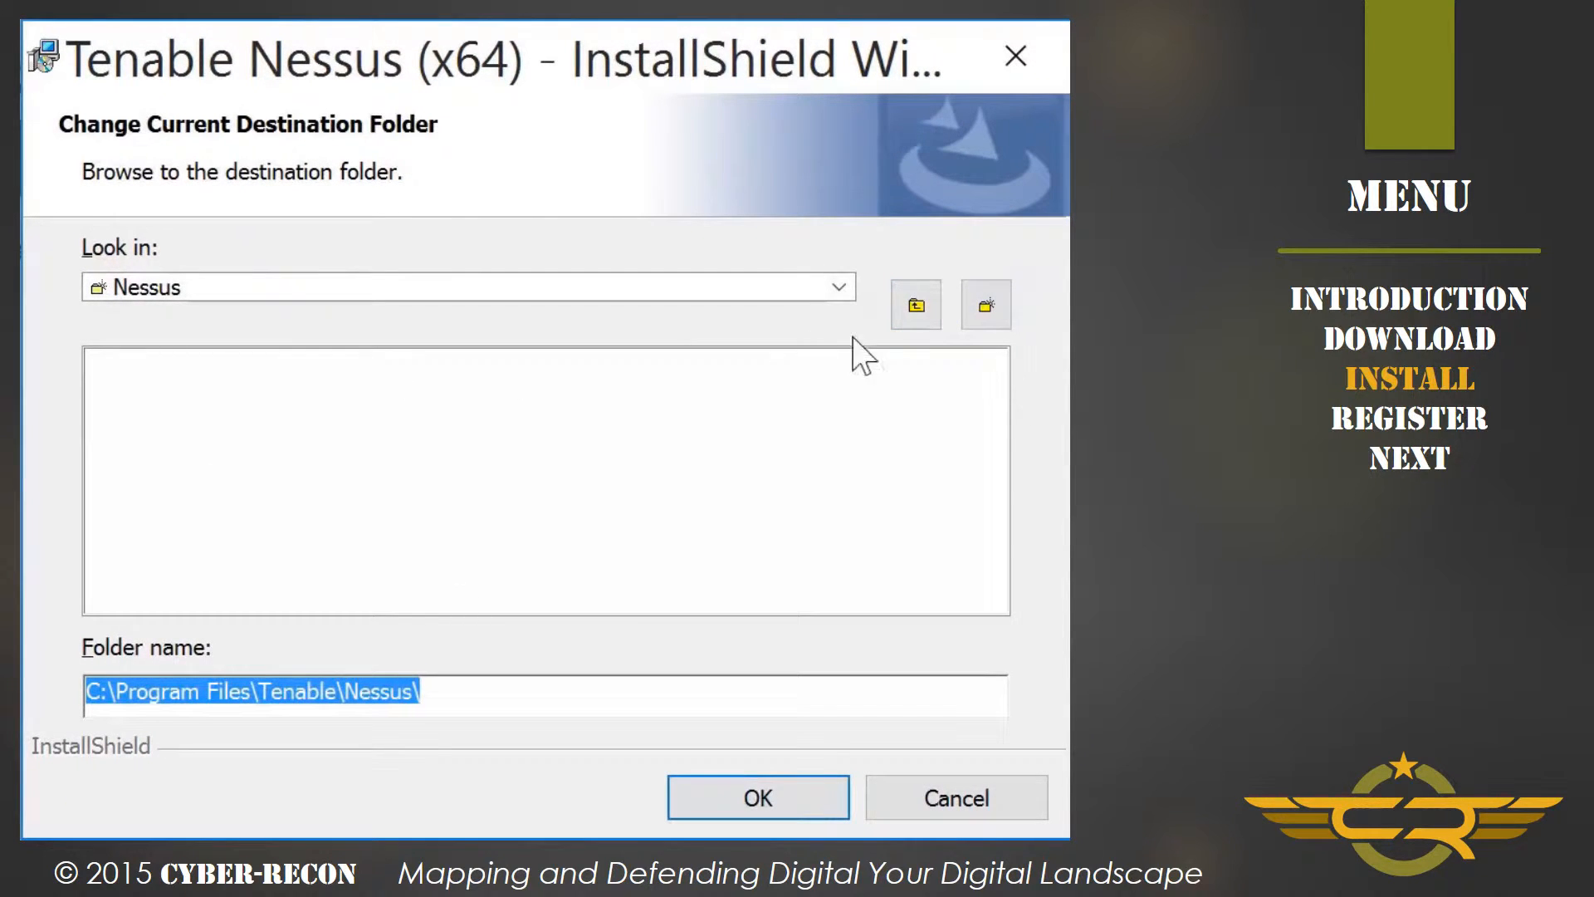
{"action": "left_click", "coordinate": [923, 799]}
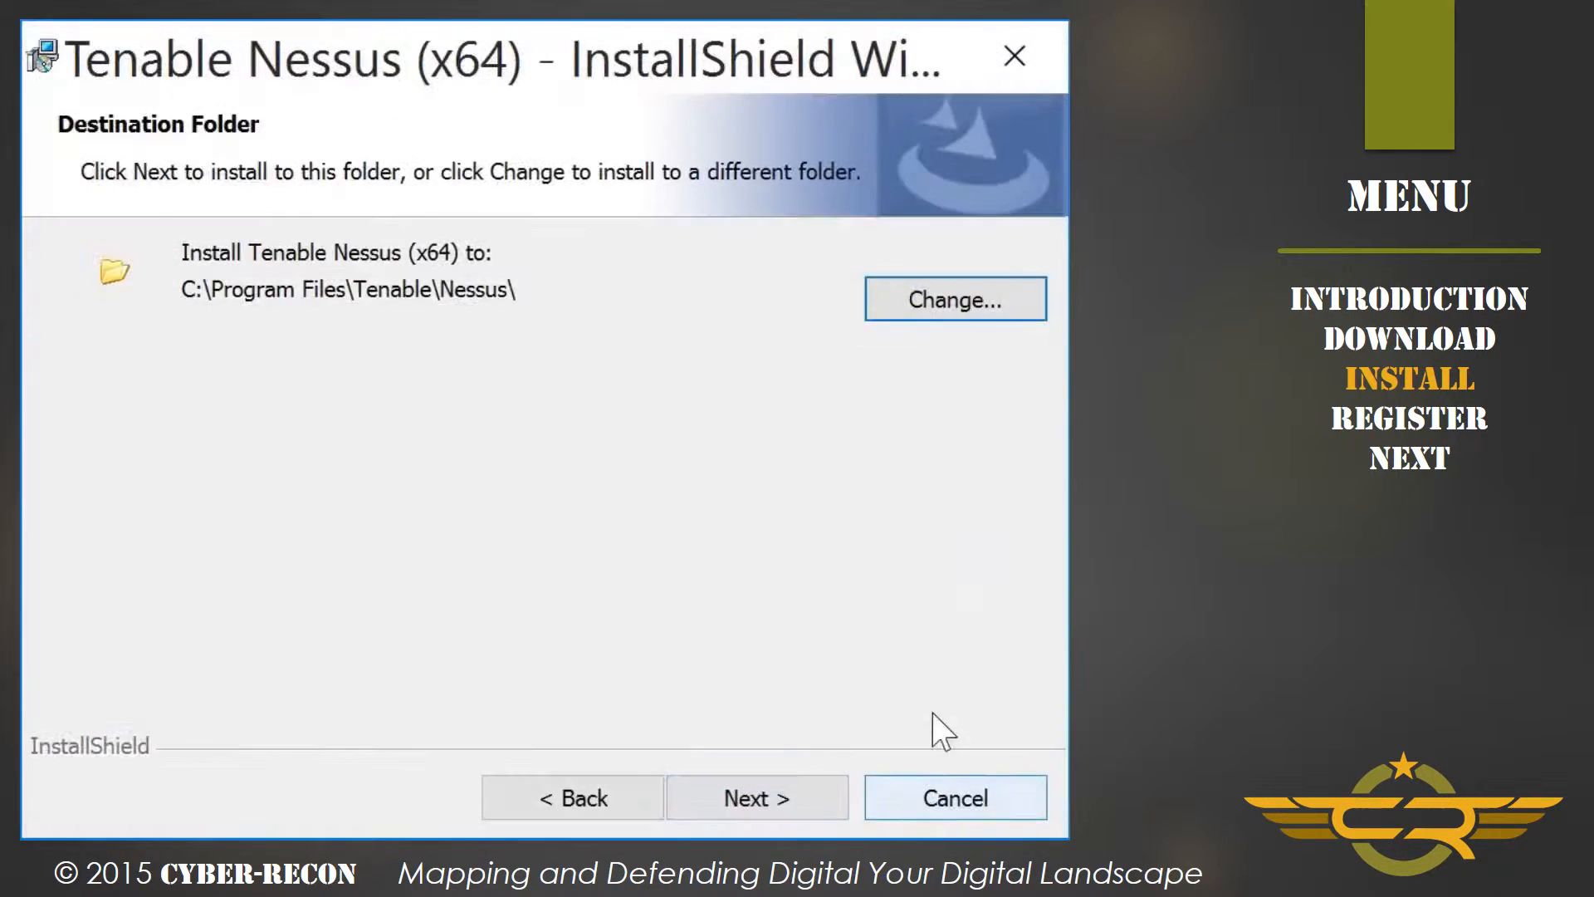
{"action": "left_click", "coordinate": [765, 810]}
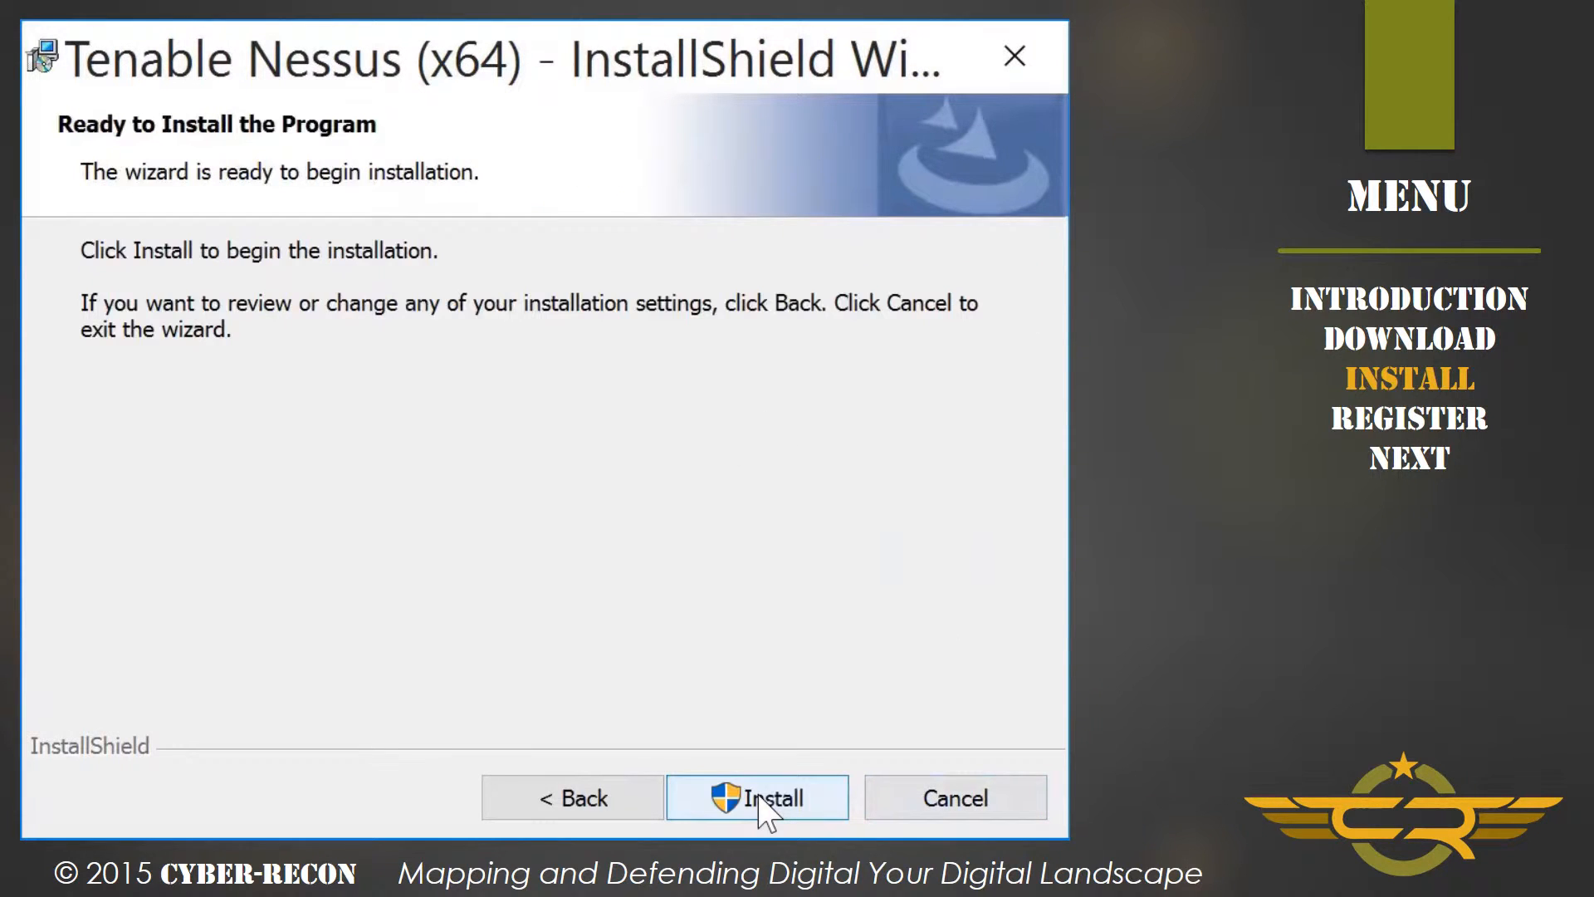
{"action": "left_click", "coordinate": [765, 811]}
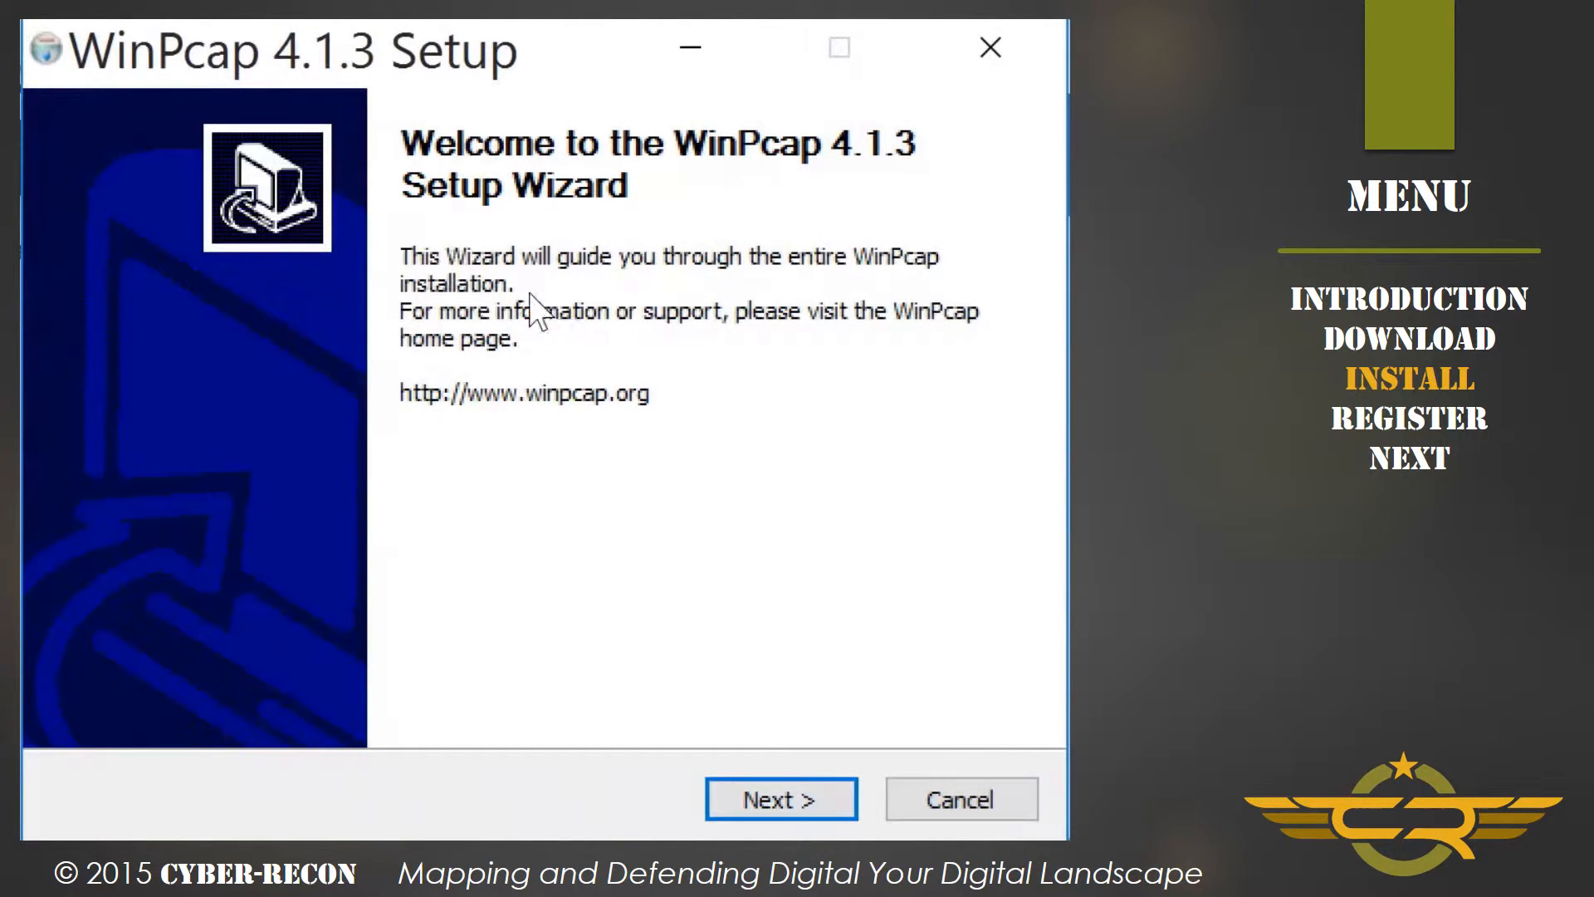
Step: Accept the WinPcap 4.1.3 license, install it, and close its setup when finished
{"action": "left_click", "coordinate": [768, 802]}
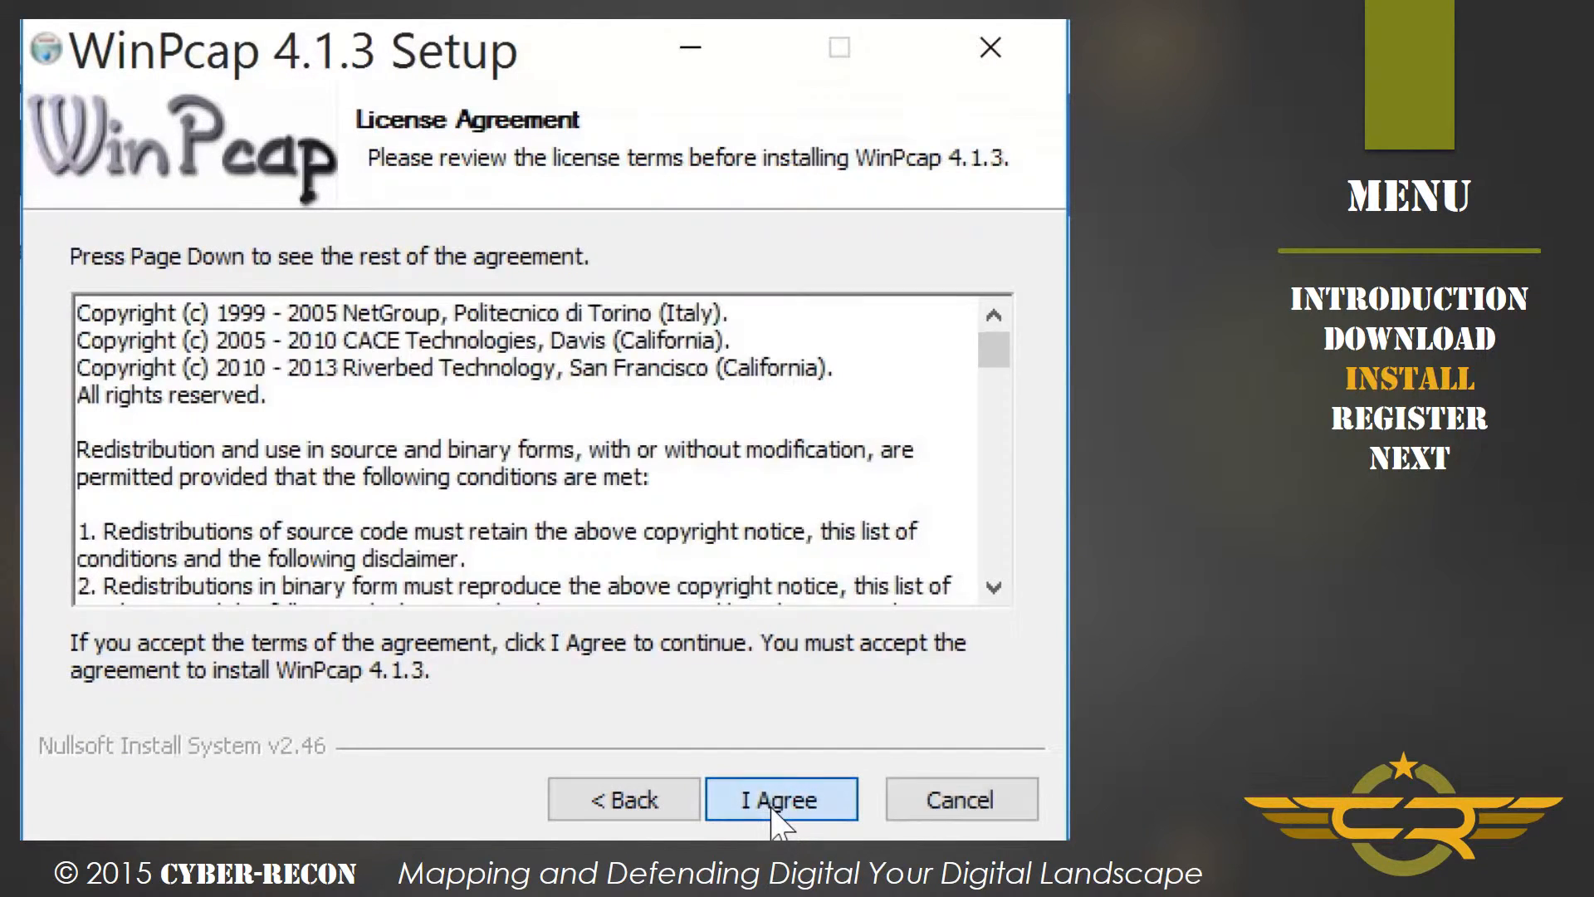
{"action": "left_click", "coordinate": [771, 804]}
{"action": "left_click", "coordinate": [771, 806]}
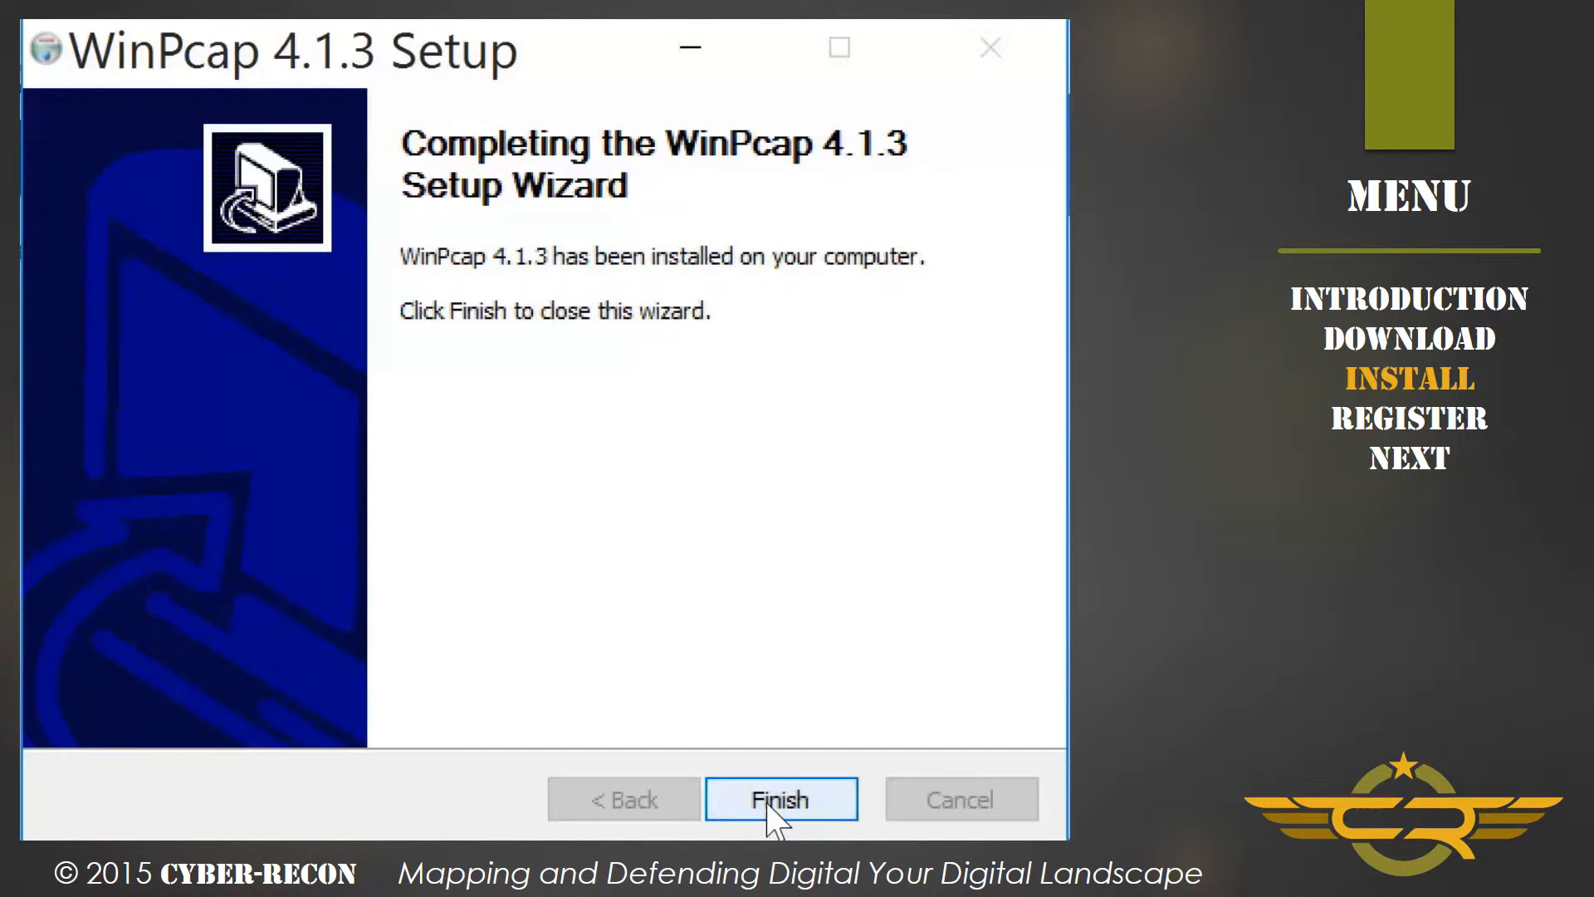
{"action": "left_click", "coordinate": [769, 802]}
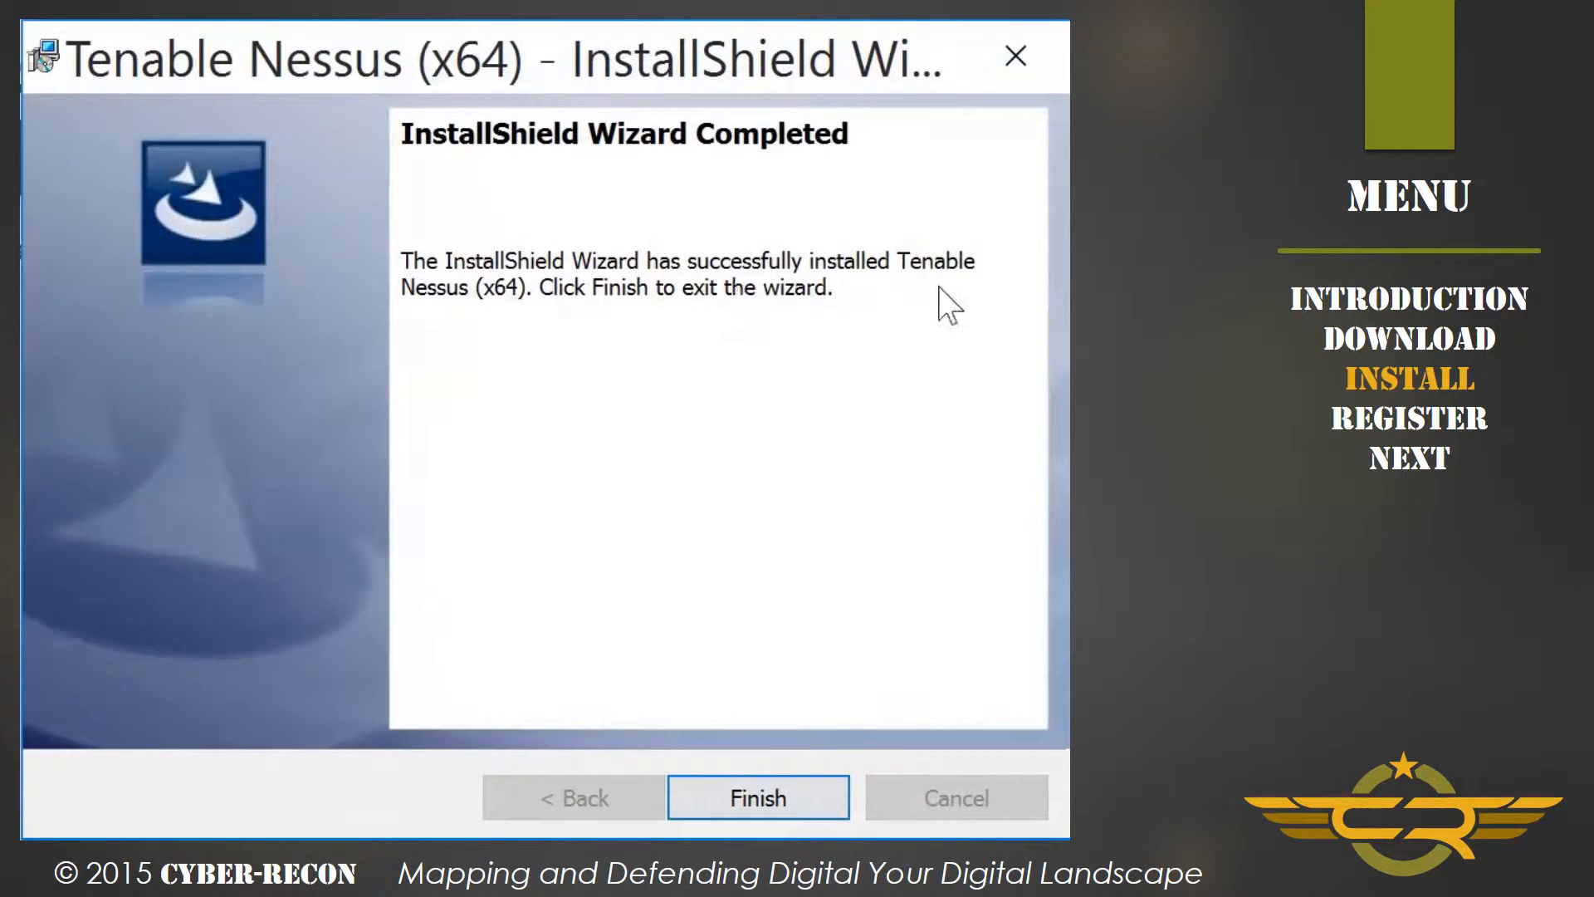
Step: Finish the Nessus InstallShield Wizard, leaving the Welcome to Nessus page at localhost:8834
{"action": "left_click", "coordinate": [772, 785]}
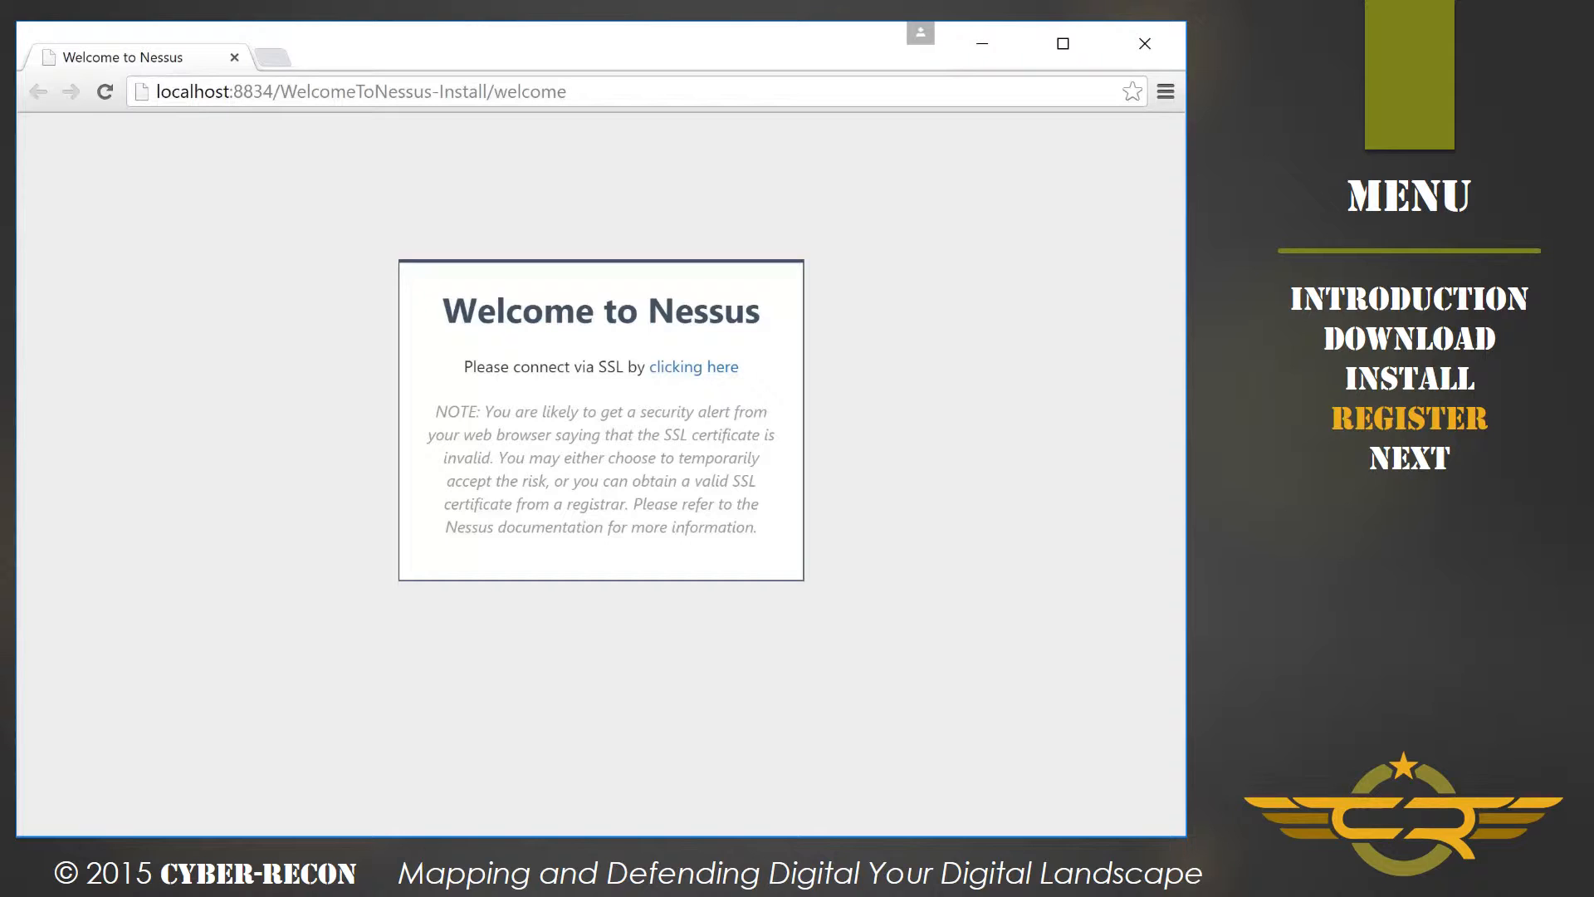
Step: Connect to Nessus over SSL and proceed past the localhost certificate warning
{"action": "left_click", "coordinate": [716, 368]}
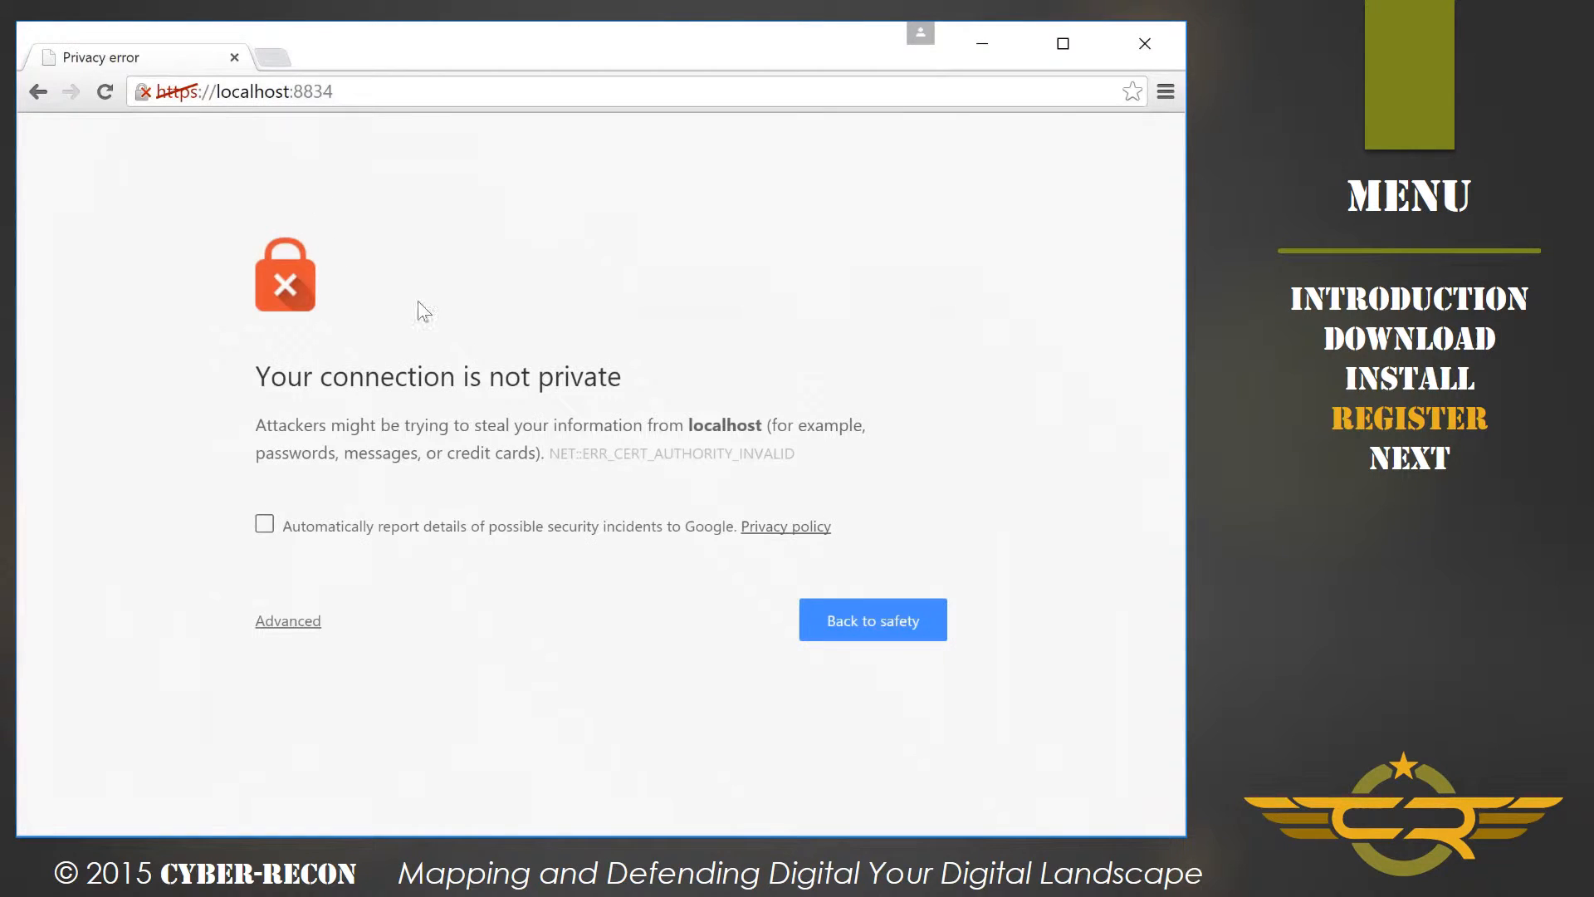
{"action": "left_click", "coordinate": [309, 623]}
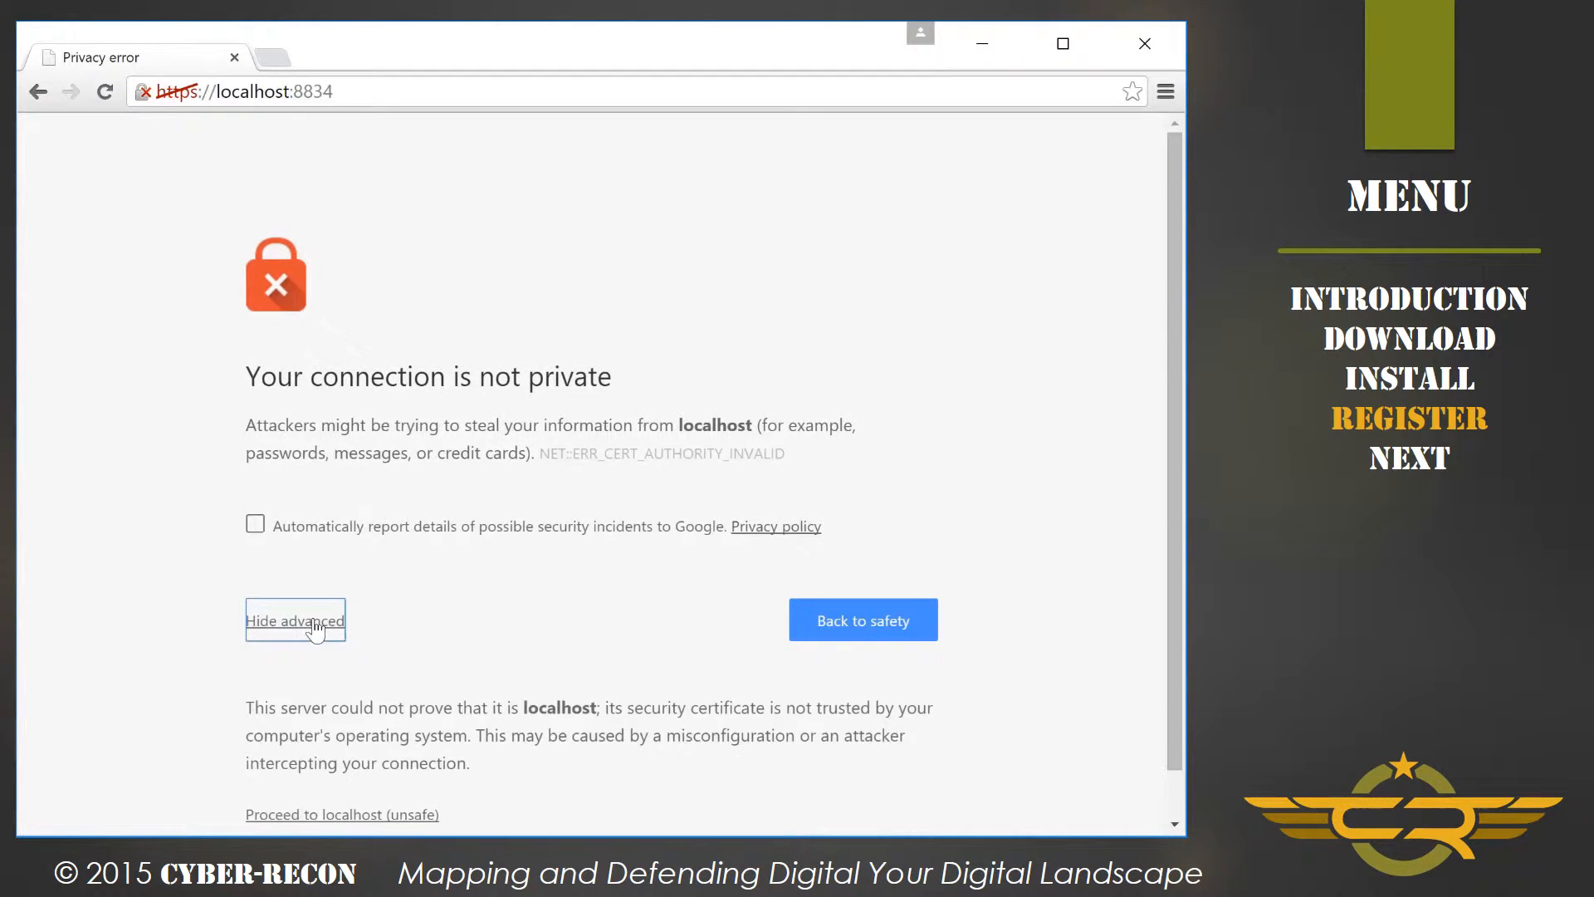
{"action": "scroll", "coordinate": [452, 585], "scroll_direction": "down", "scroll_amount": 1}
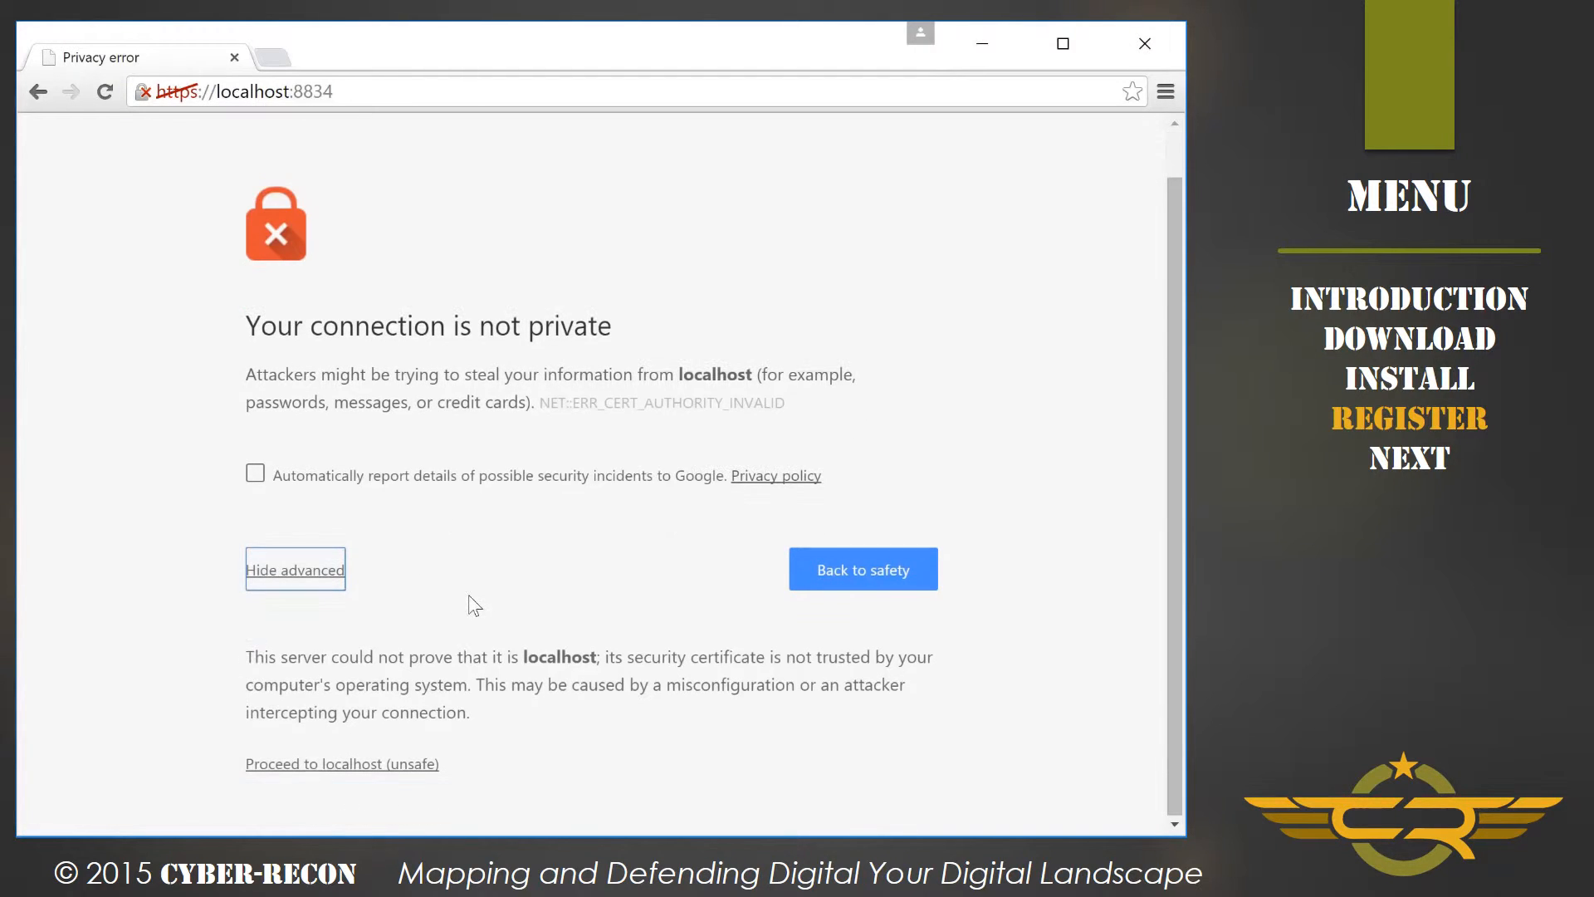
{"action": "left_click", "coordinate": [413, 765]}
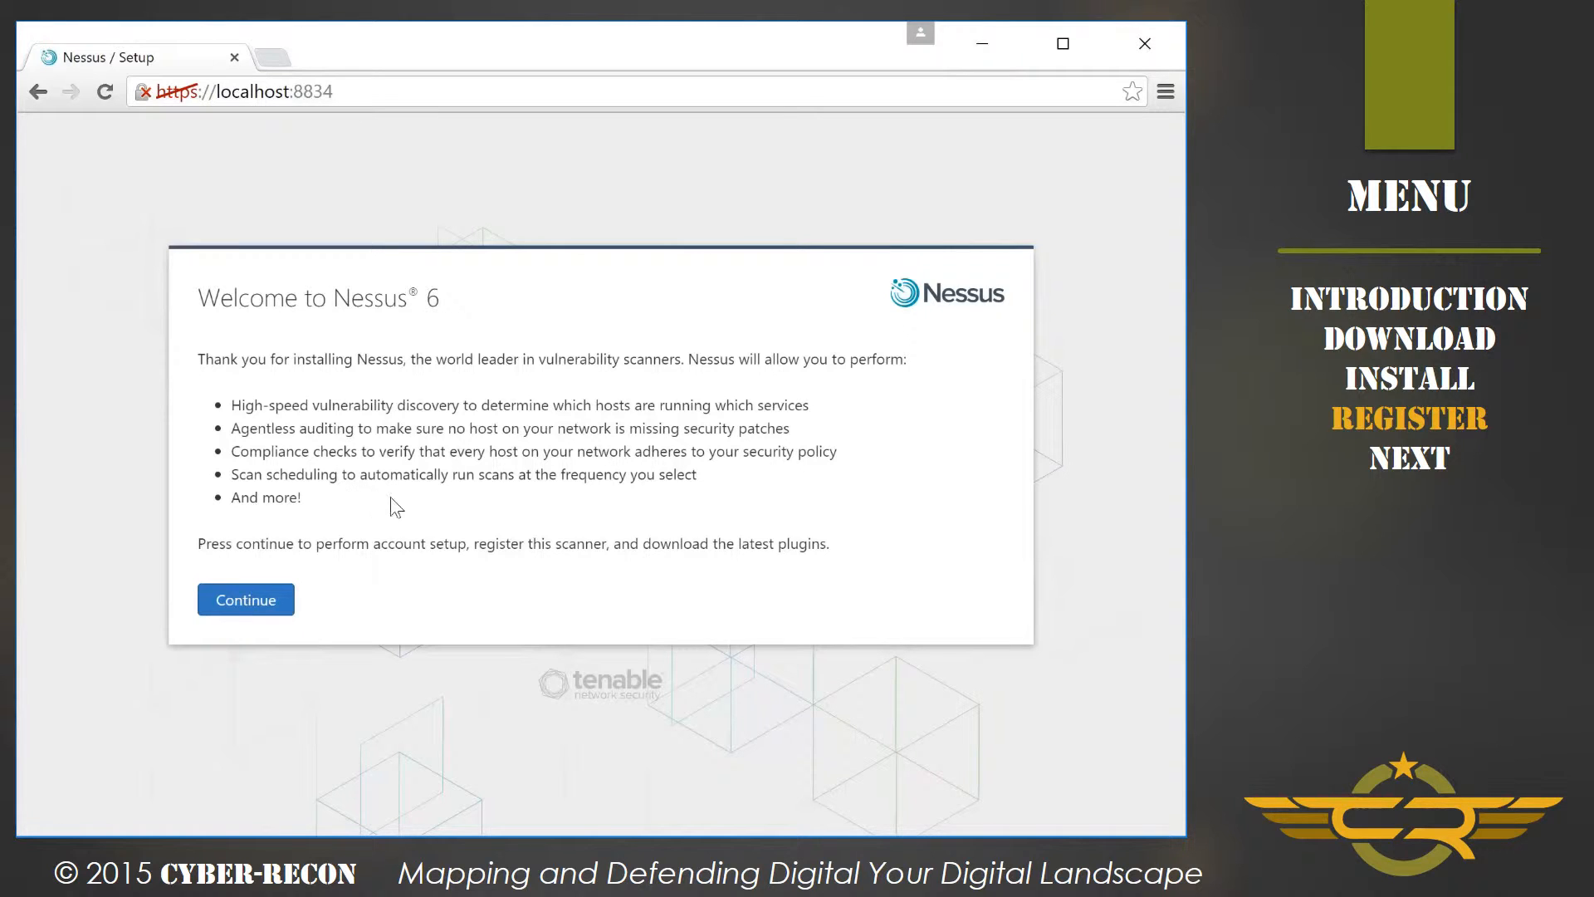
Step: Create the Admin account with a password and its confirmation, then submit it
{"action": "left_click", "coordinate": [264, 617]}
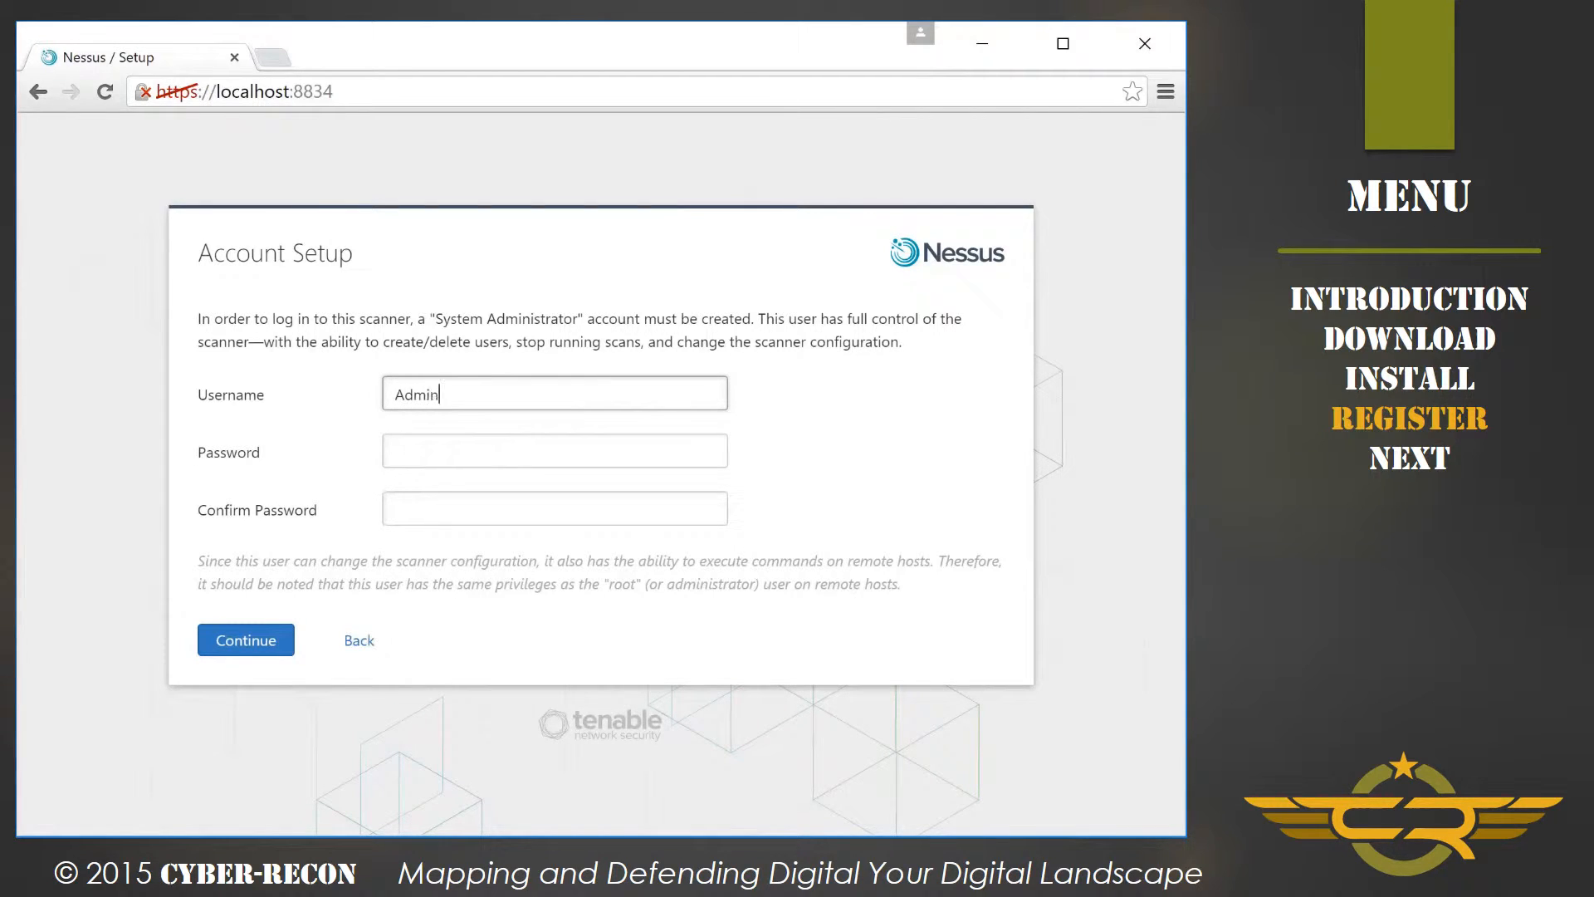
{"action": "key", "text": "Tab"}
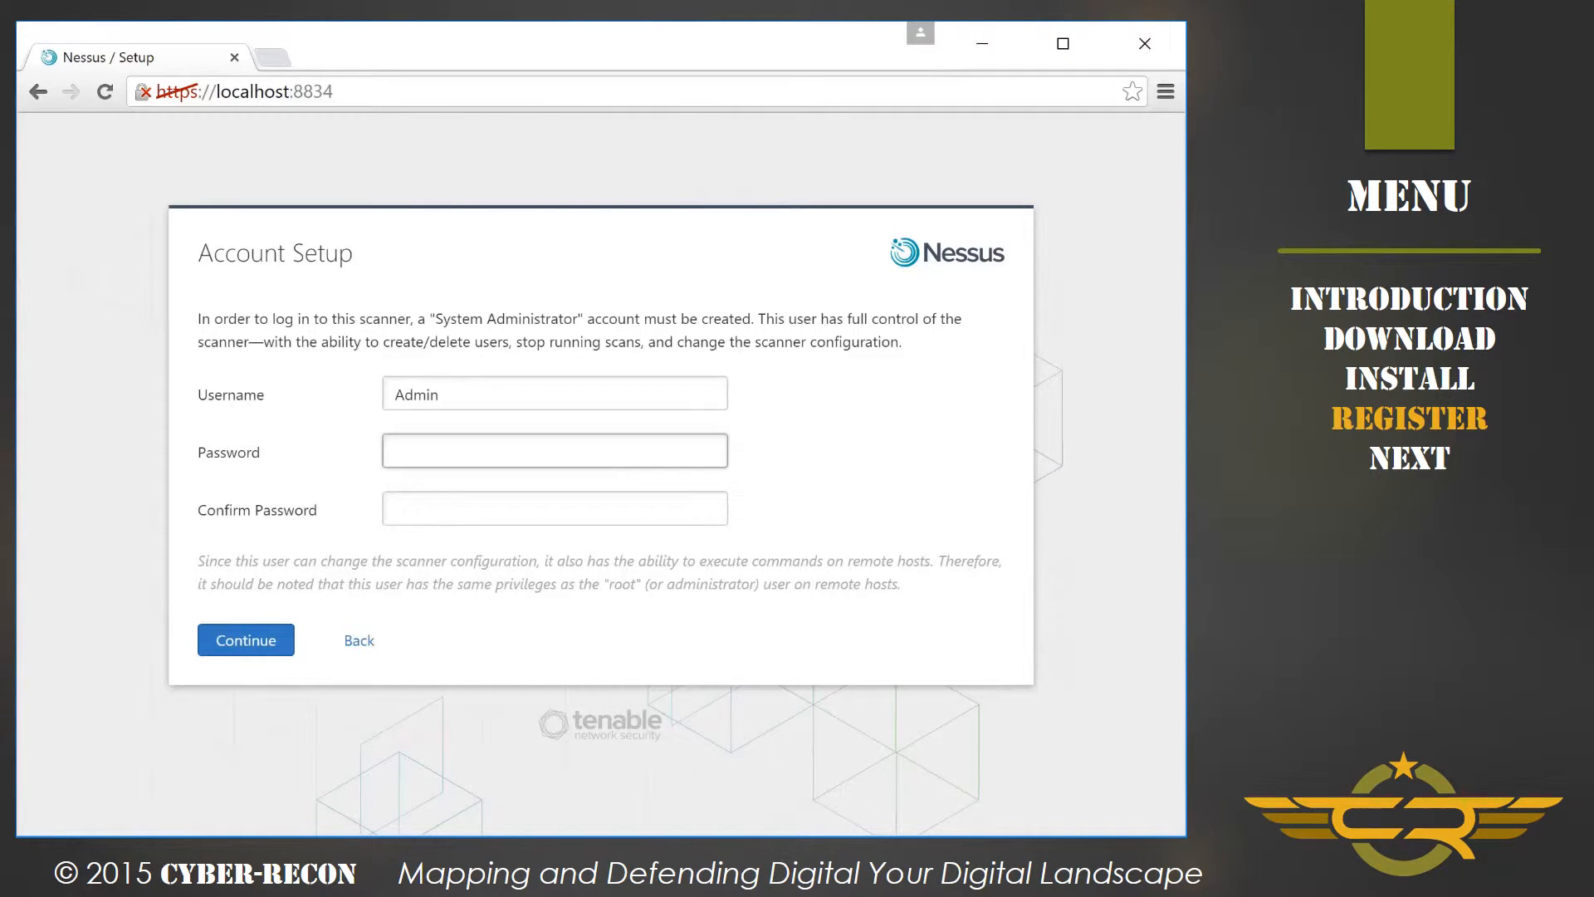
{"action": "type", "text": "•••••••"}
{"action": "left_click", "coordinate": [492, 508]}
{"action": "type", "text": "••••••••"}
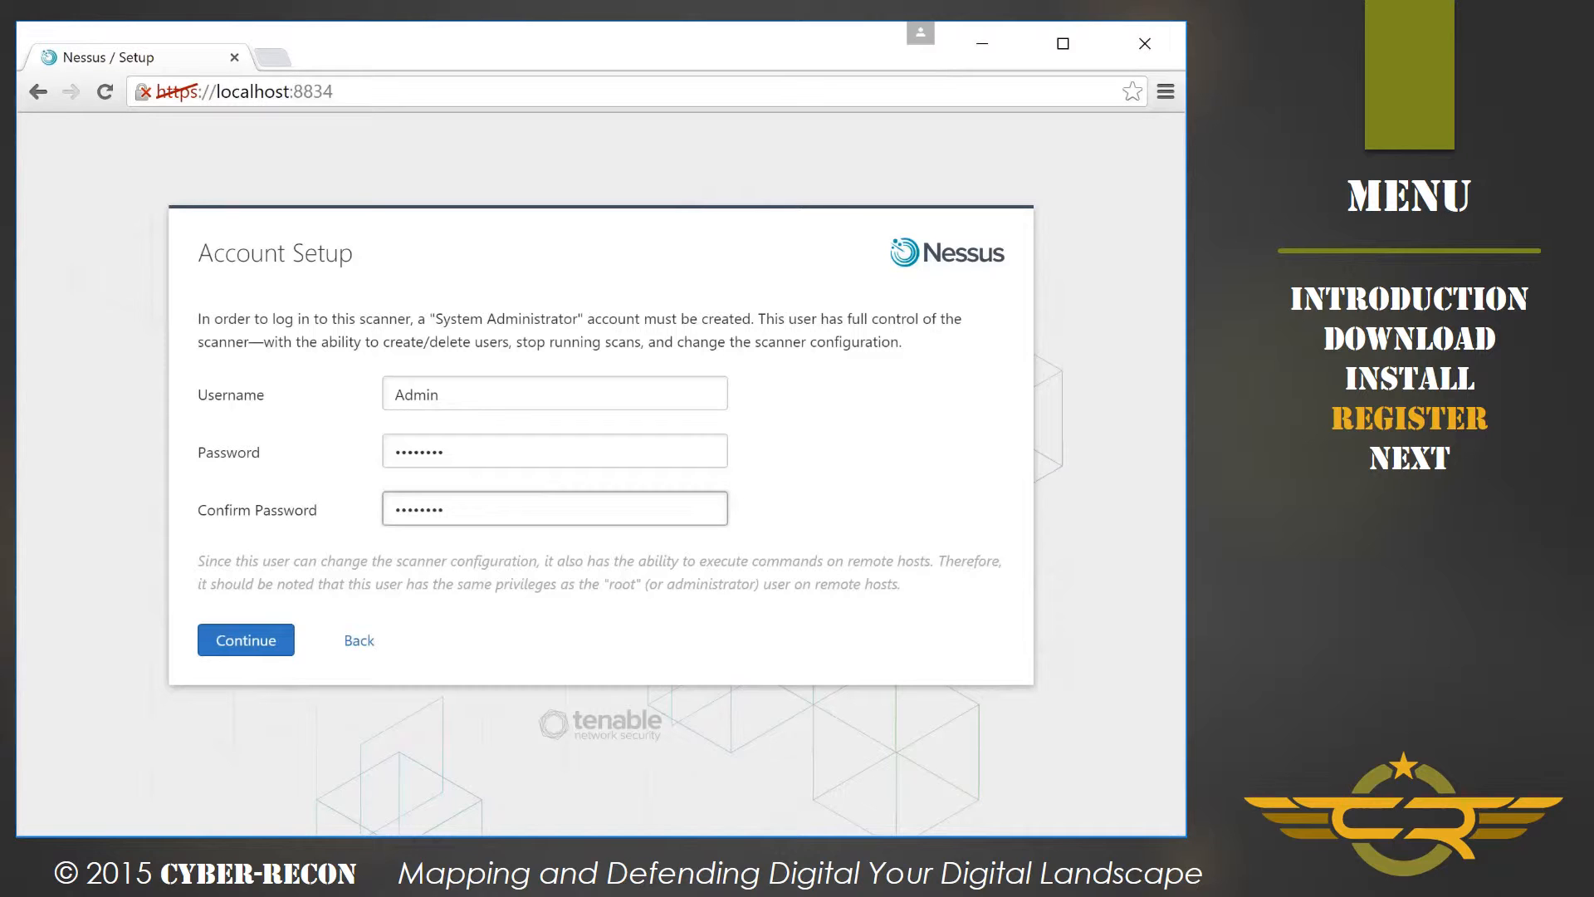
{"action": "left_click", "coordinate": [290, 637]}
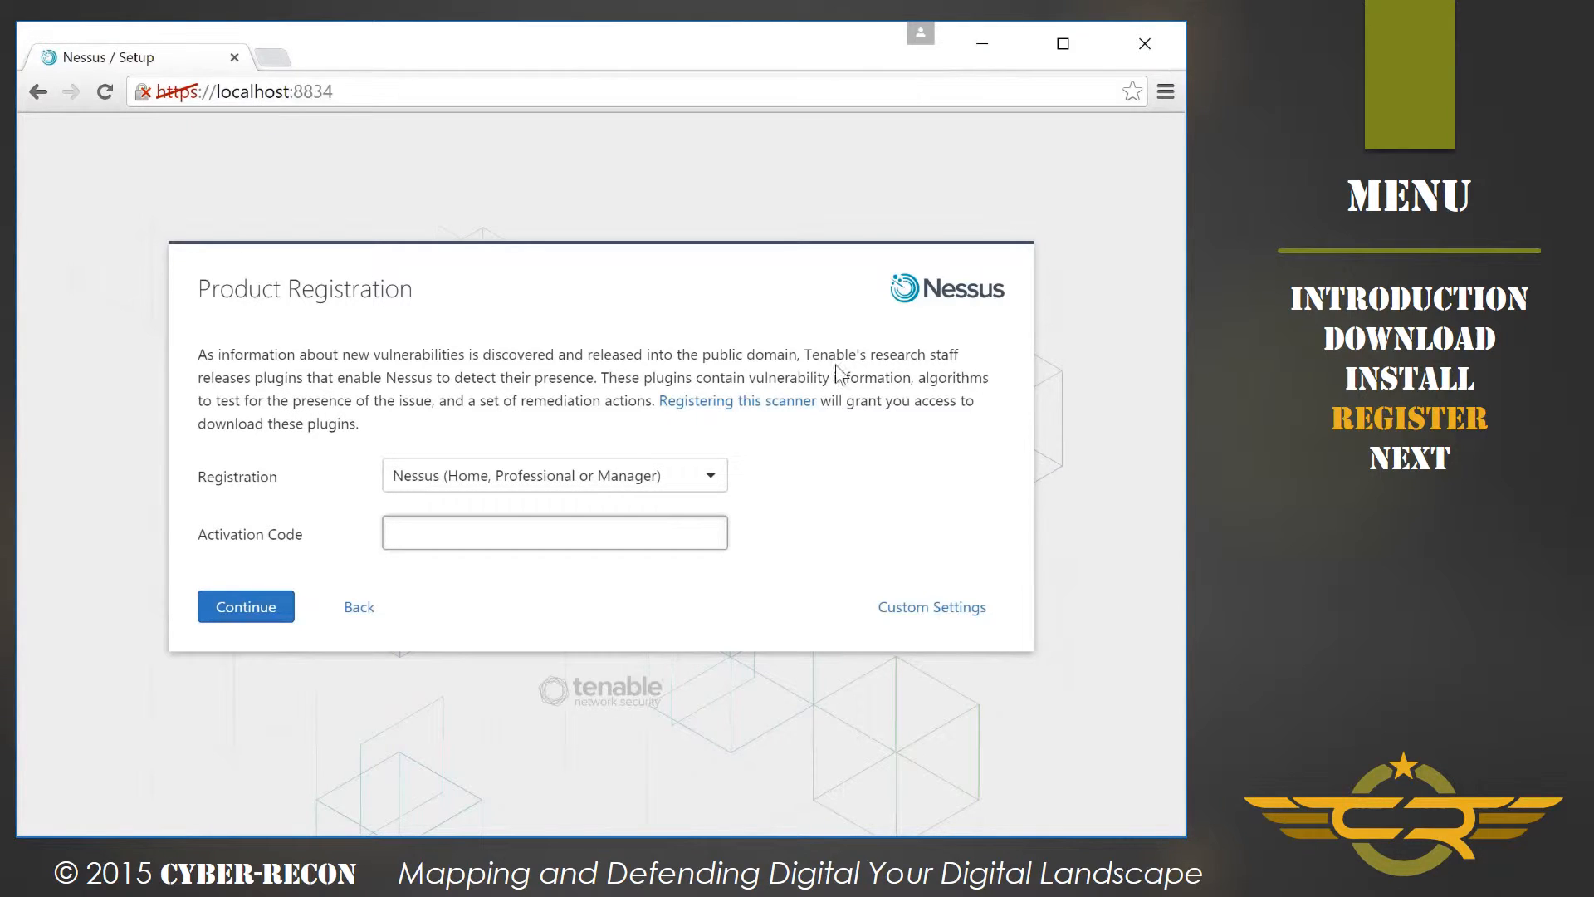
Step: Open the 'Registering this scanner' link and browse the Home, Professional and Manager plans
{"action": "left_click", "coordinate": [728, 408]}
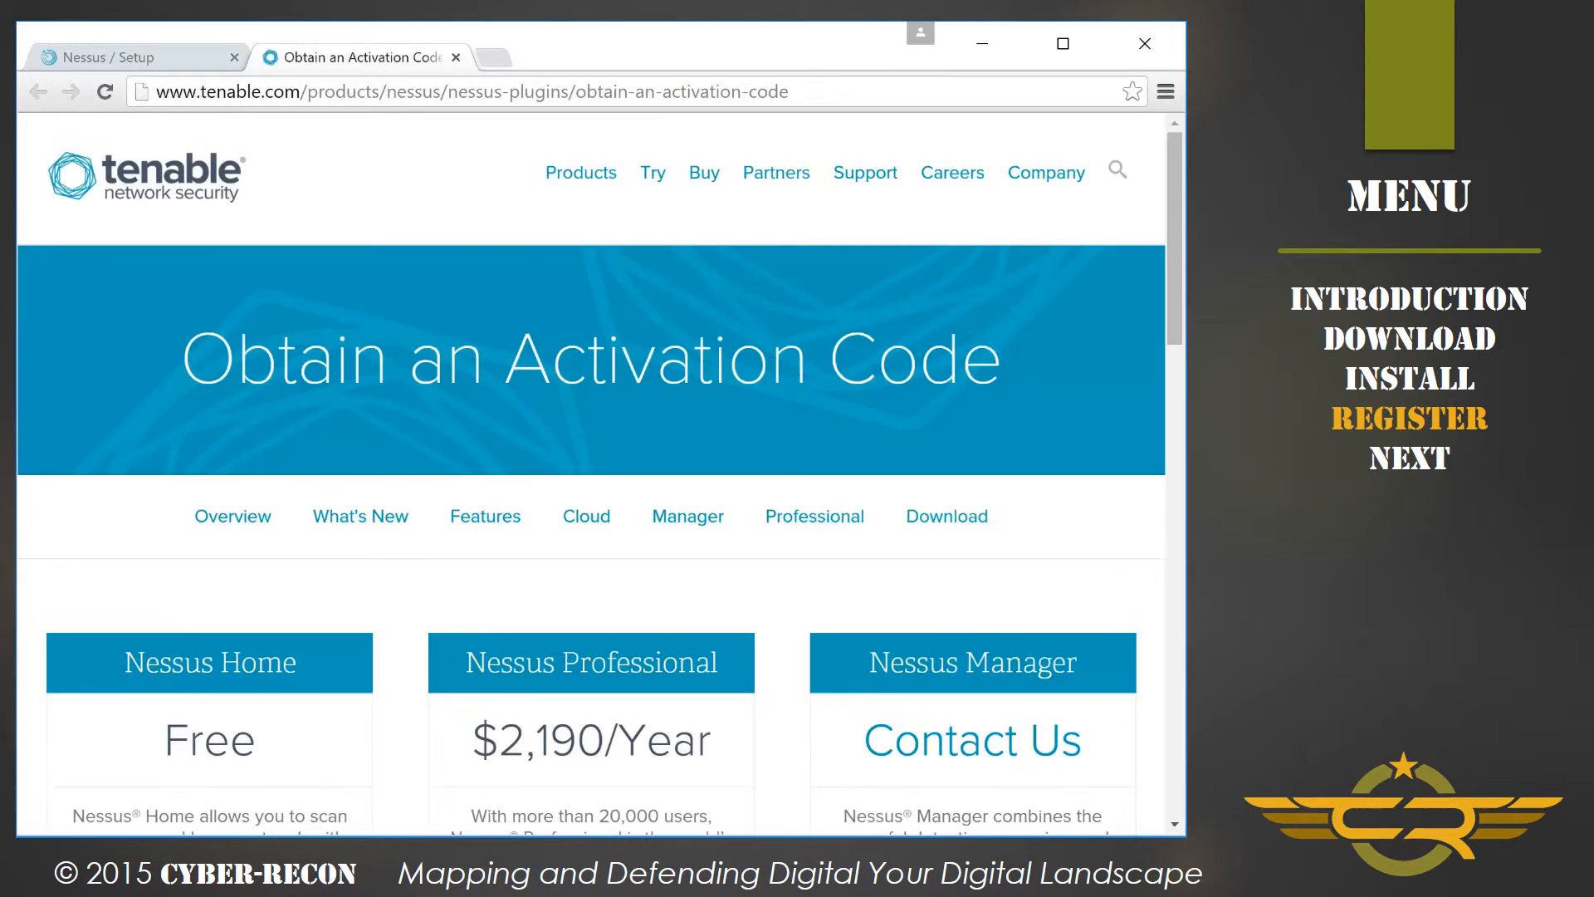
{"action": "scroll", "coordinate": [420, 384], "scroll_direction": "down", "scroll_amount": 8}
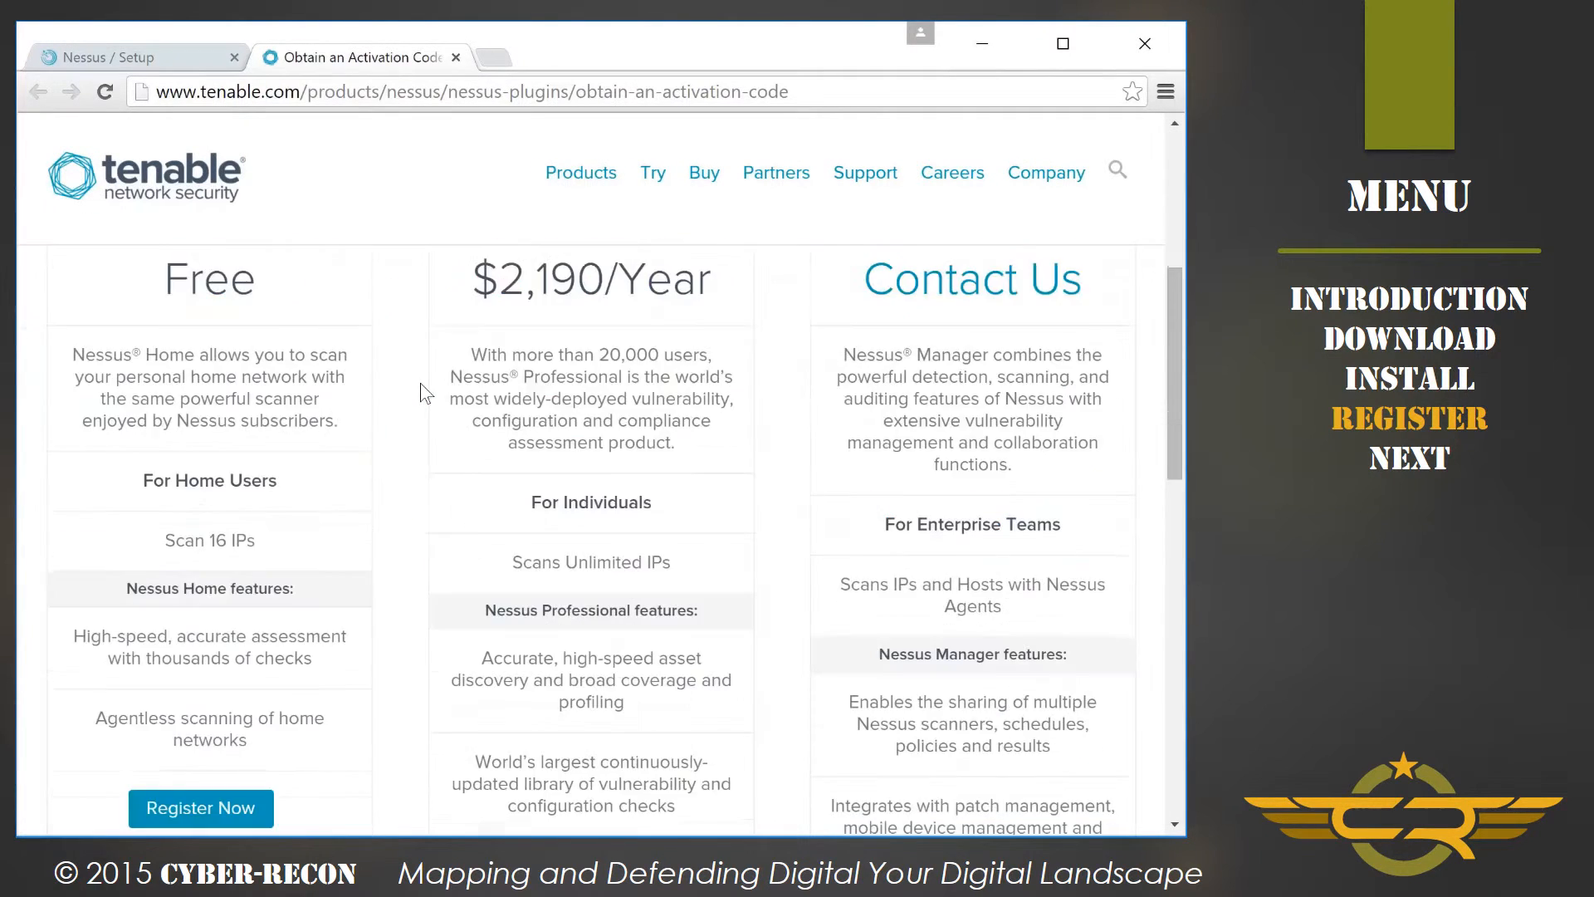
{"action": "scroll", "coordinate": [420, 392], "scroll_direction": "up", "scroll_amount": 3}
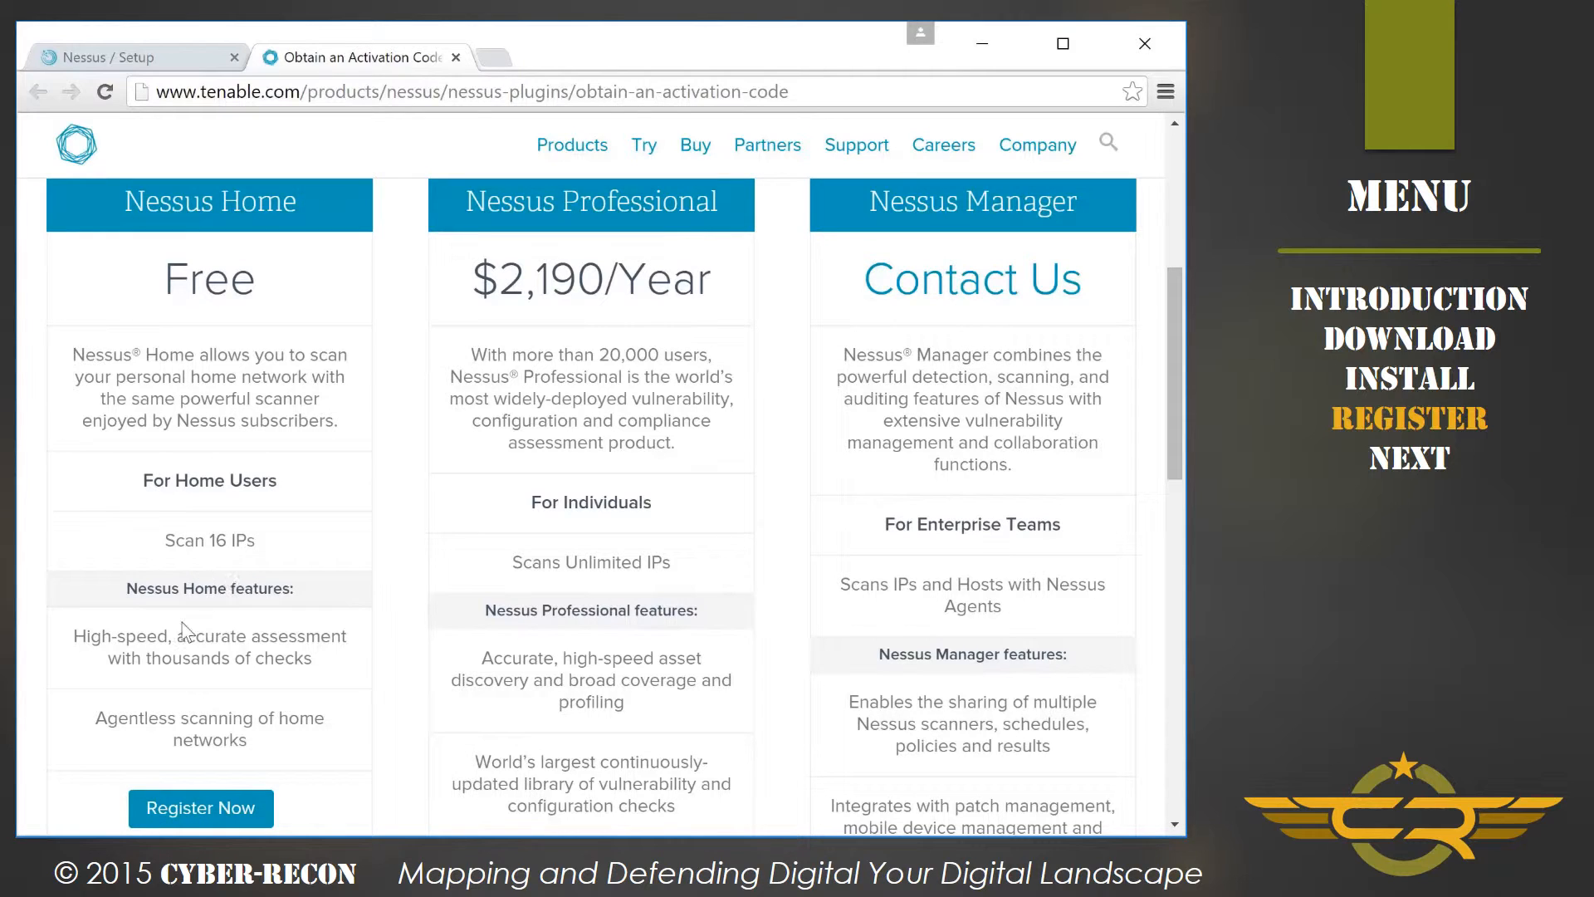
Step: Choose Register Now under Nessus Home and locate the registration form
{"action": "left_click", "coordinate": [214, 806]}
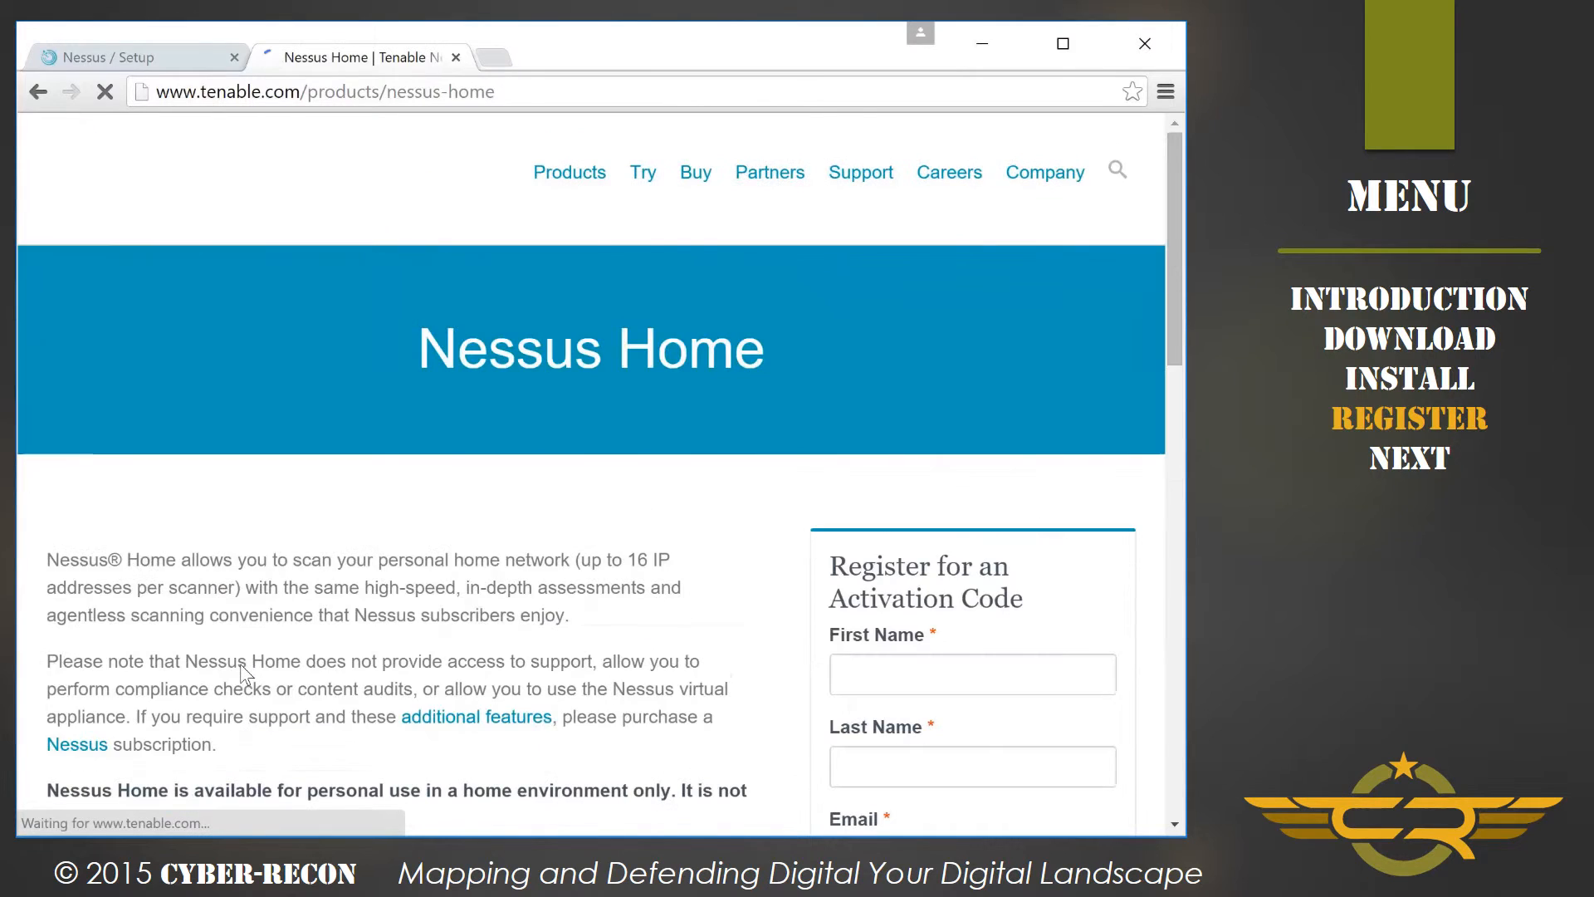
{"action": "scroll", "coordinate": [783, 625], "scroll_direction": "down", "scroll_amount": 8}
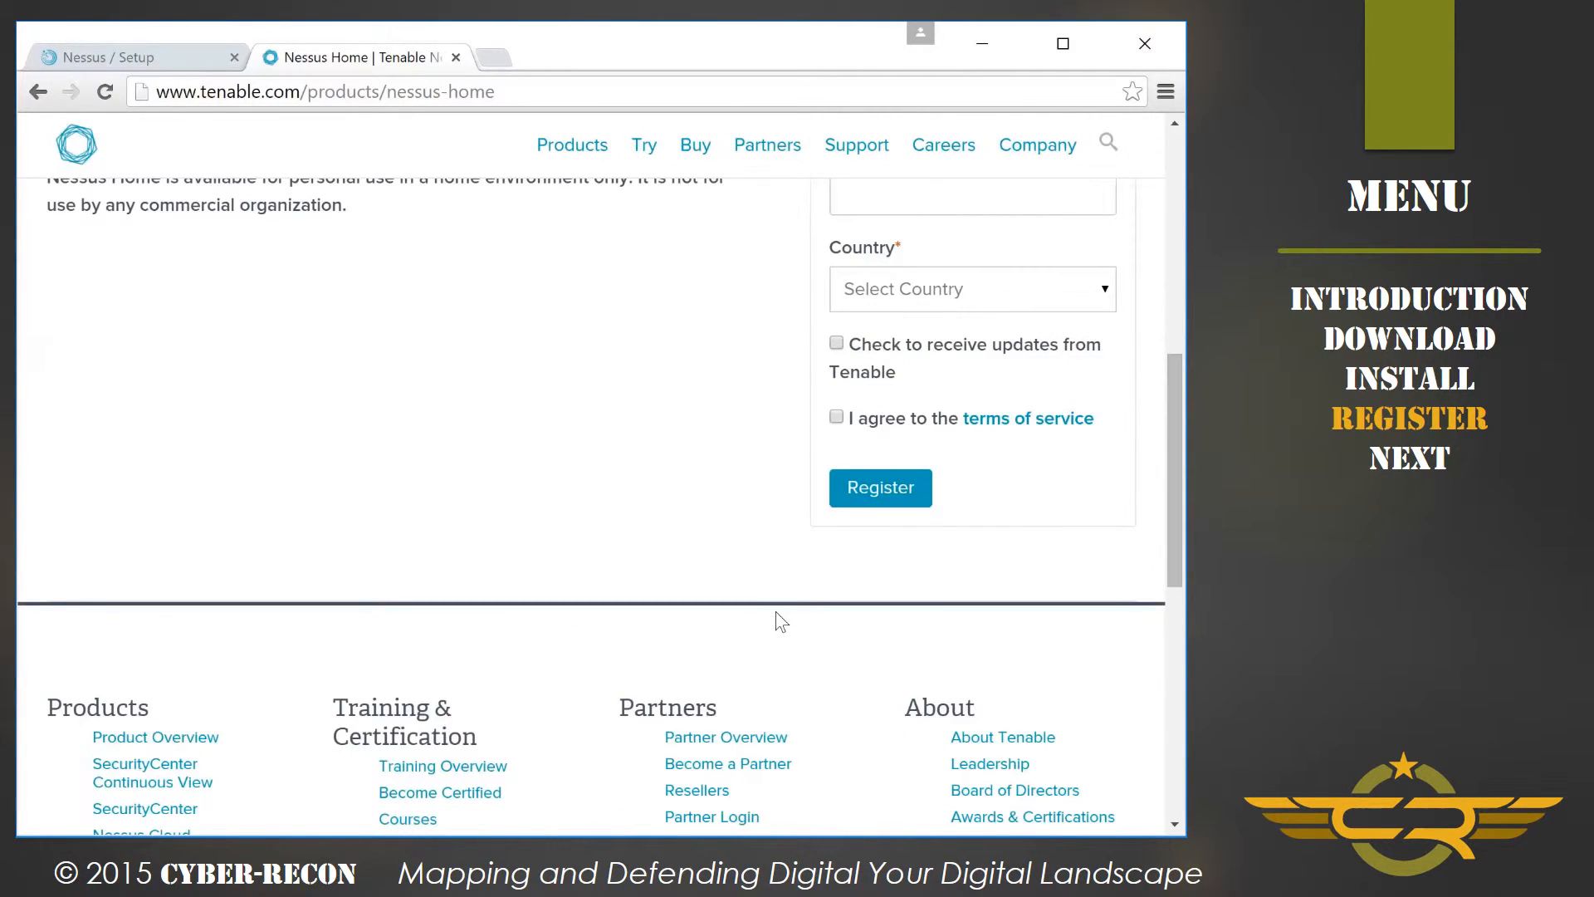
{"action": "scroll", "coordinate": [776, 613], "scroll_direction": "up", "scroll_amount": 1}
{"action": "scroll", "coordinate": [762, 621], "scroll_direction": "up", "scroll_amount": 1}
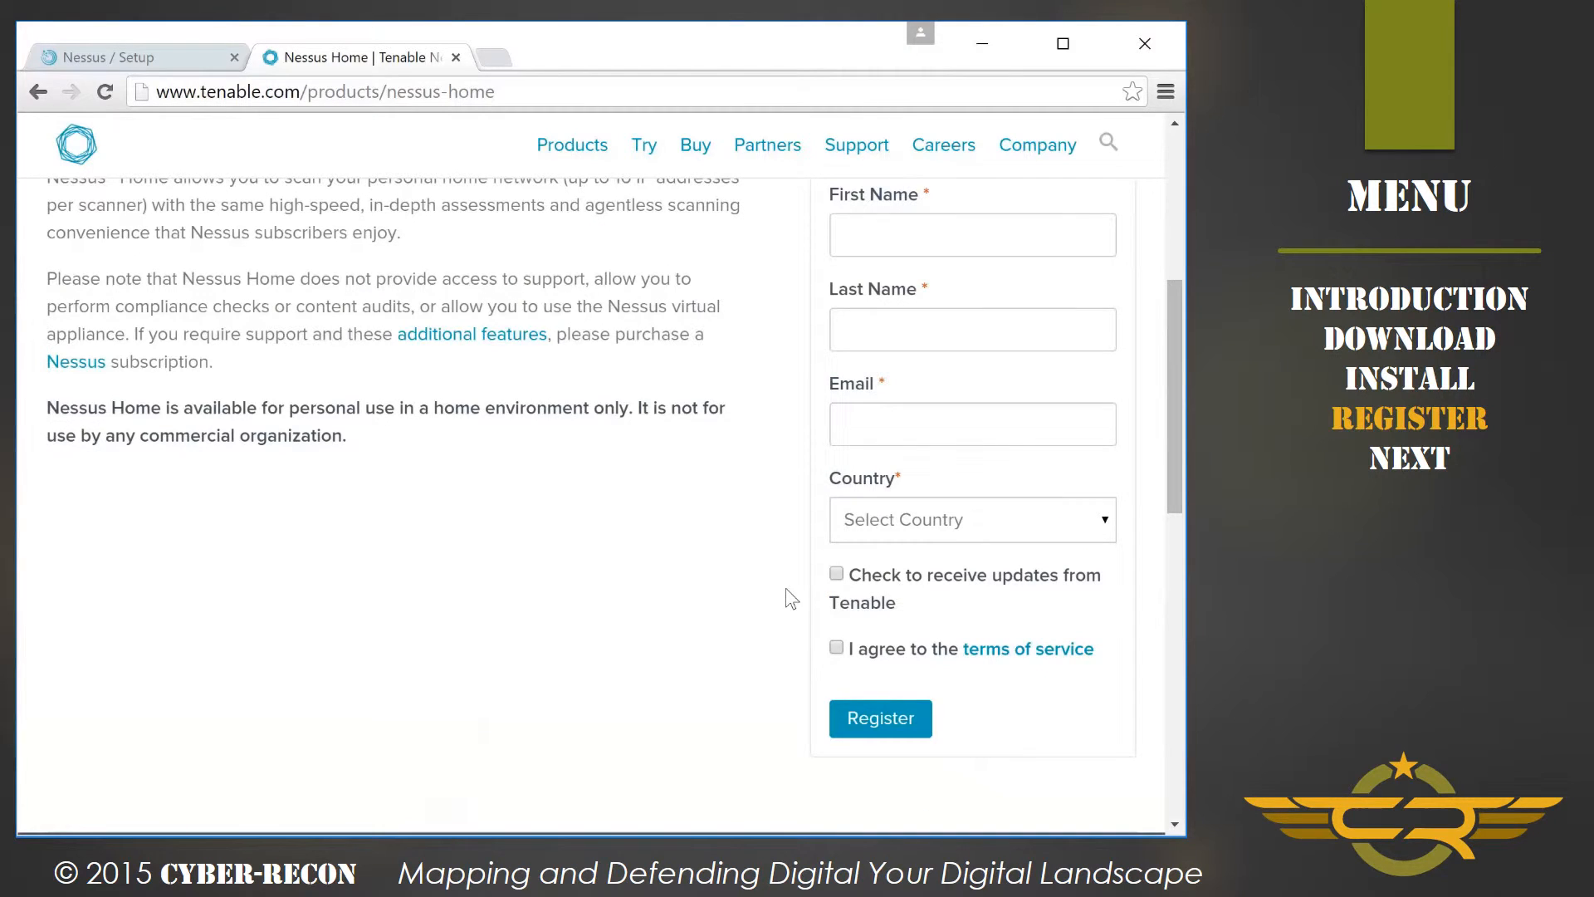
Step: Enter the registrant's first name and begin typing the last name
{"action": "left_click", "coordinate": [881, 235]}
{"action": "type", "text": "James"}
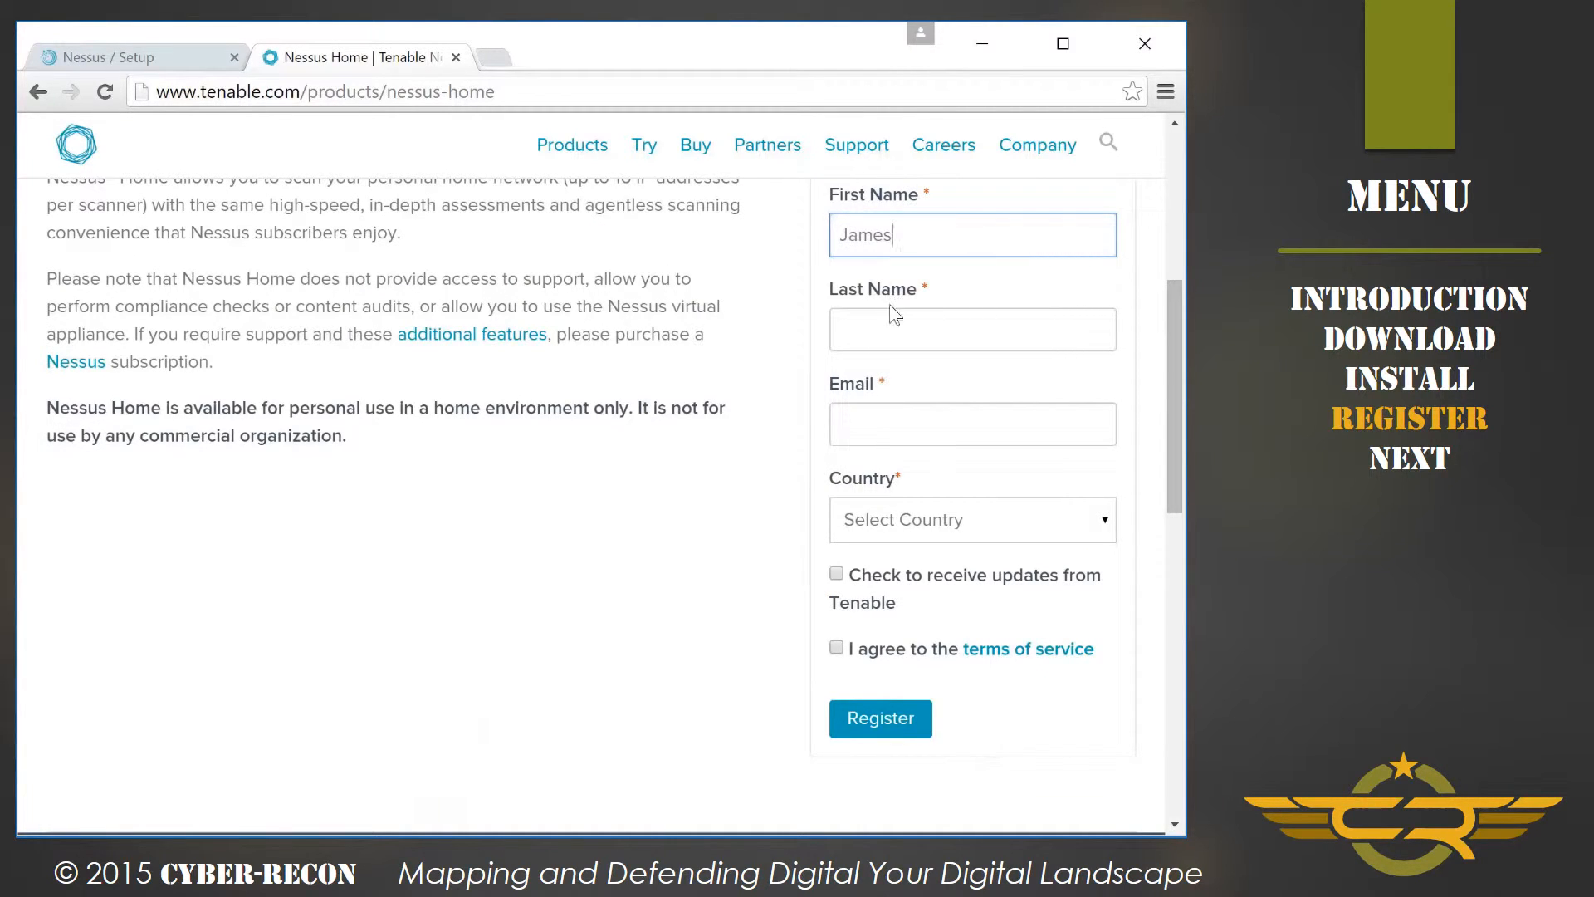
{"action": "key", "text": "Tab"}
{"action": "type", "text": "Broa"}
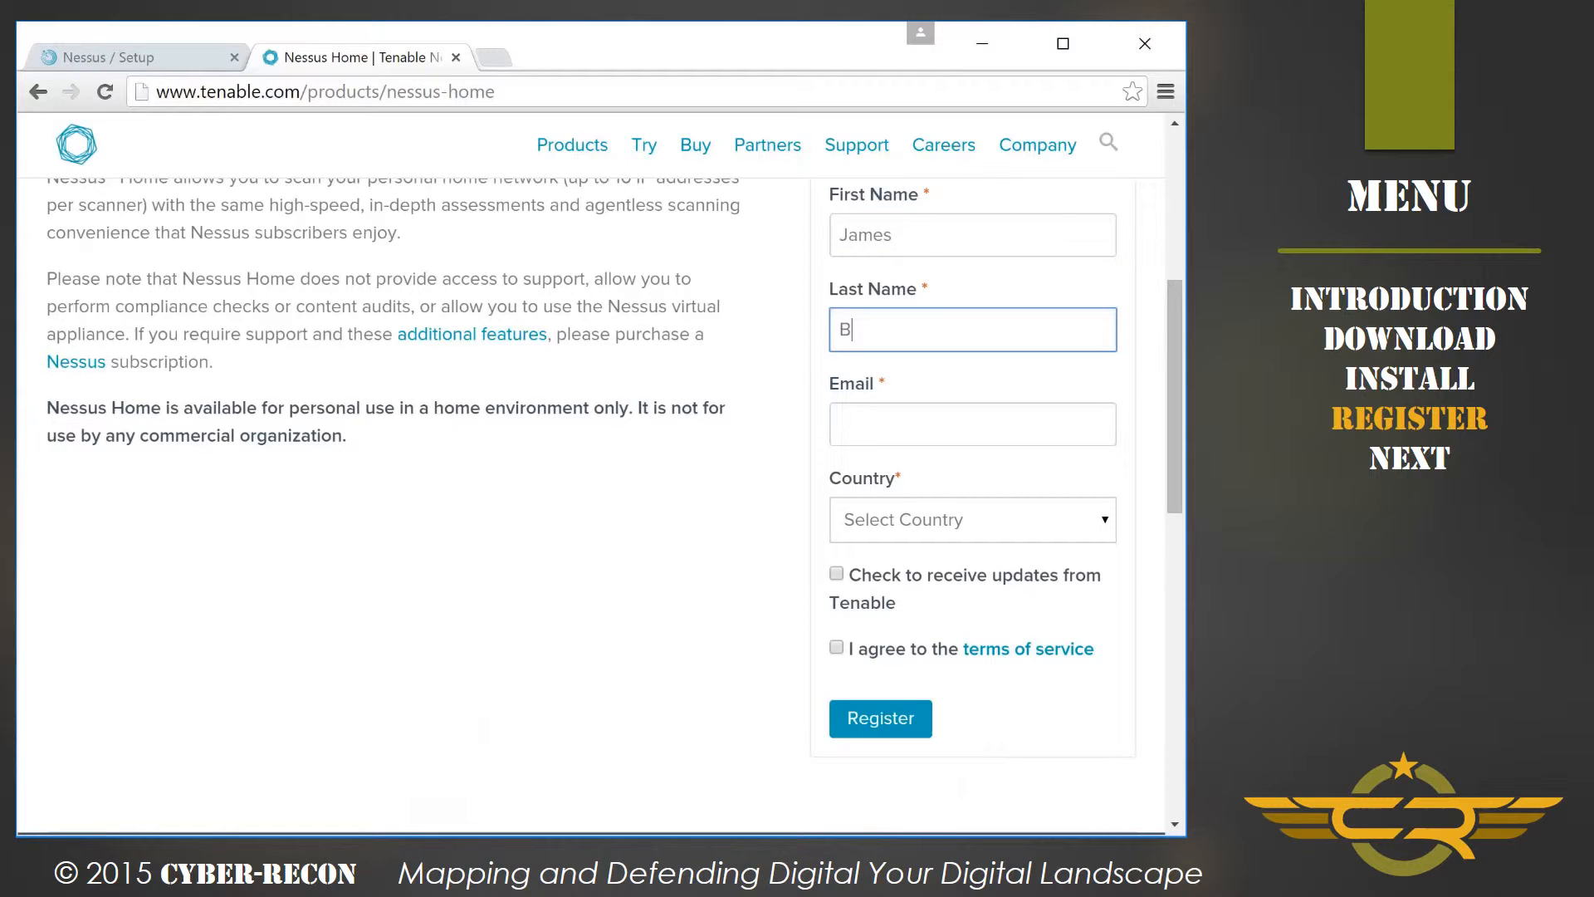